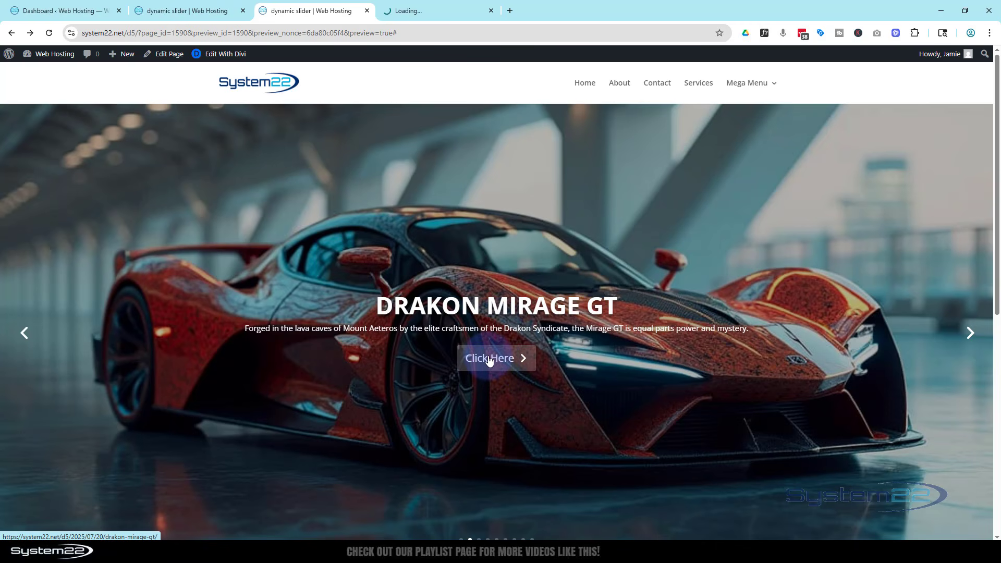
View the opened Drakon Mirage GT post, close it and return to the dynamic slider page in the builder
left_click(448, 10)
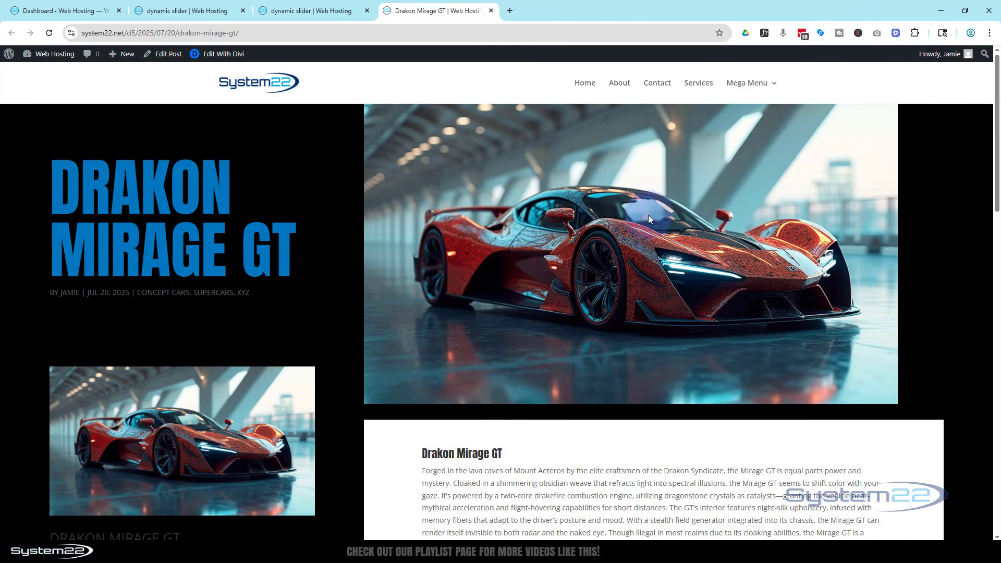
left_click(490, 10)
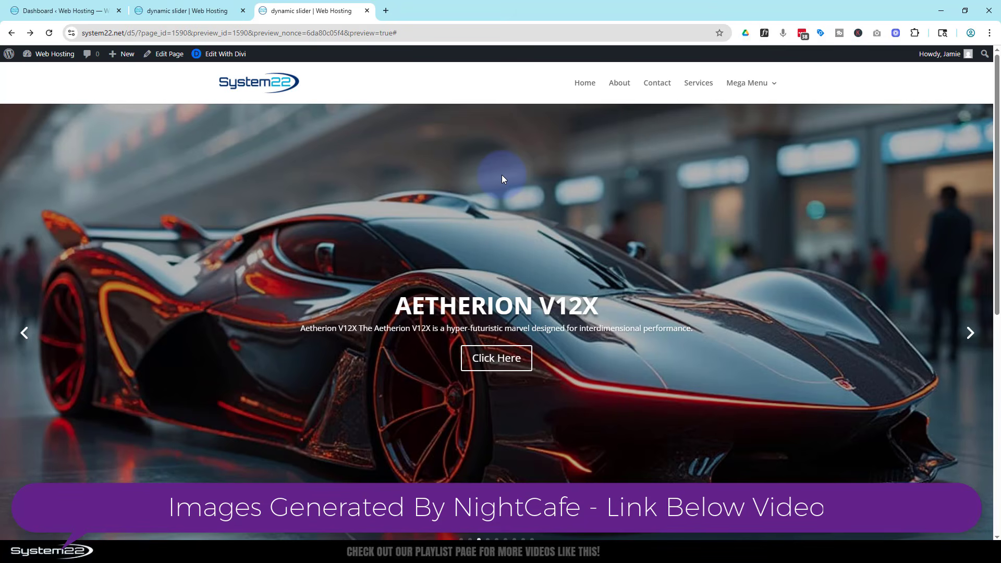
left_click(178, 10)
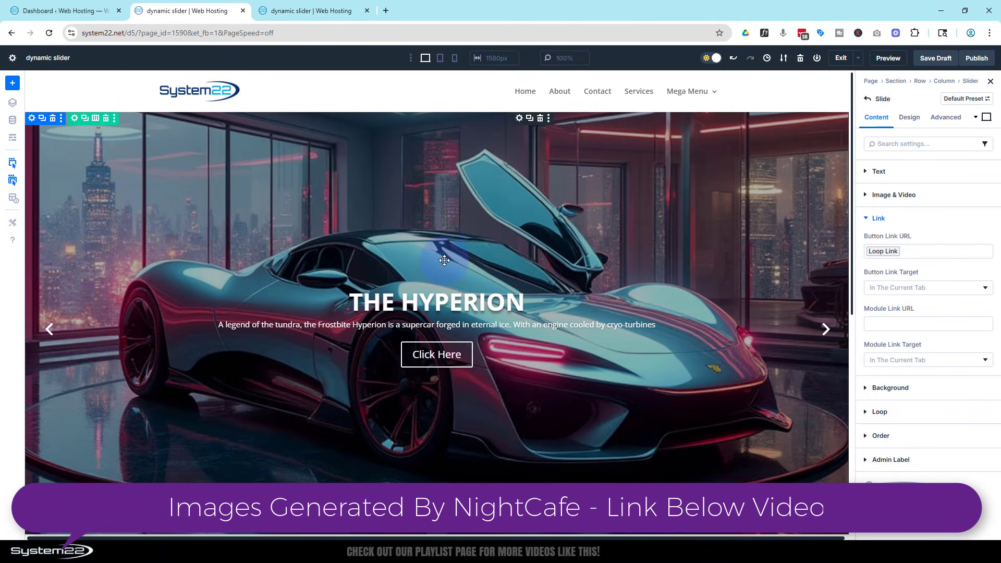
Replace the full-width car slider section with a new single-column section containing a Slider module
scroll(438, 281, "down", 4)
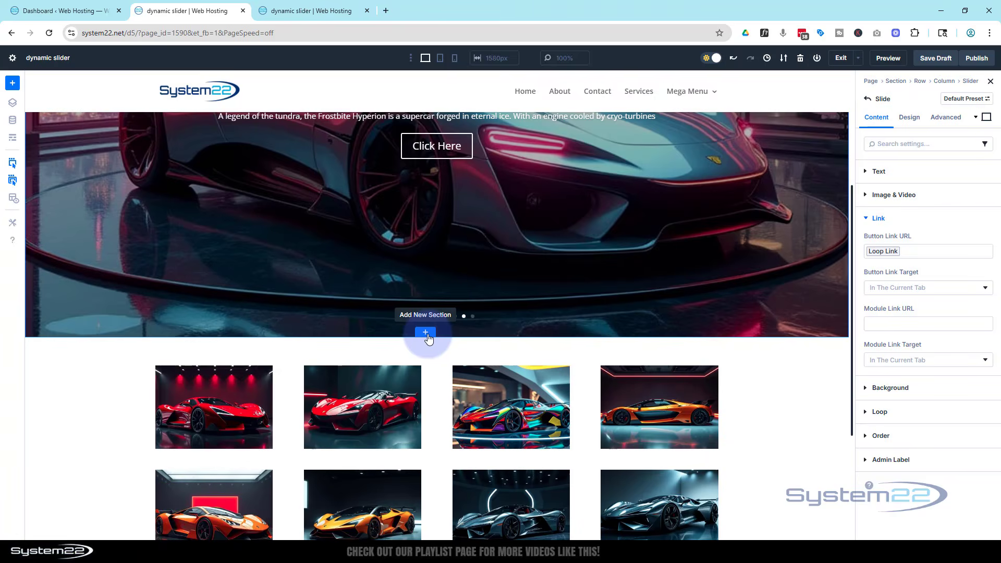
left_click(426, 334)
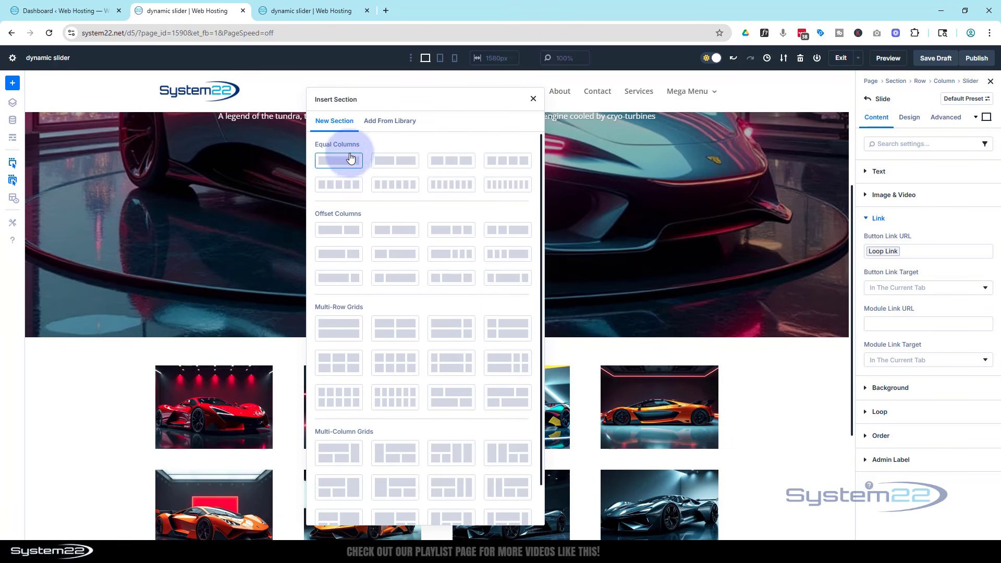
left_click(343, 158)
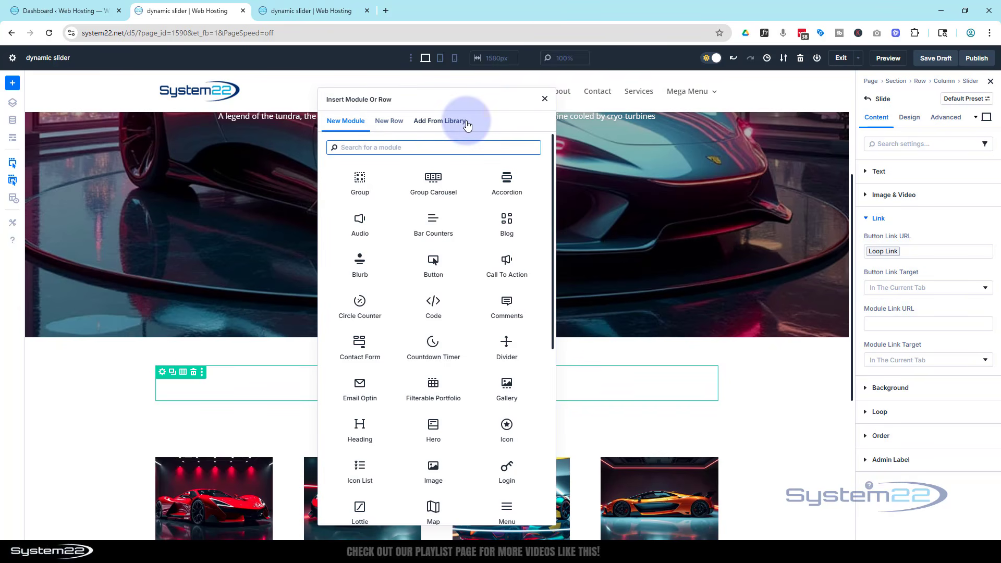
scroll(447, 276, "down", 5)
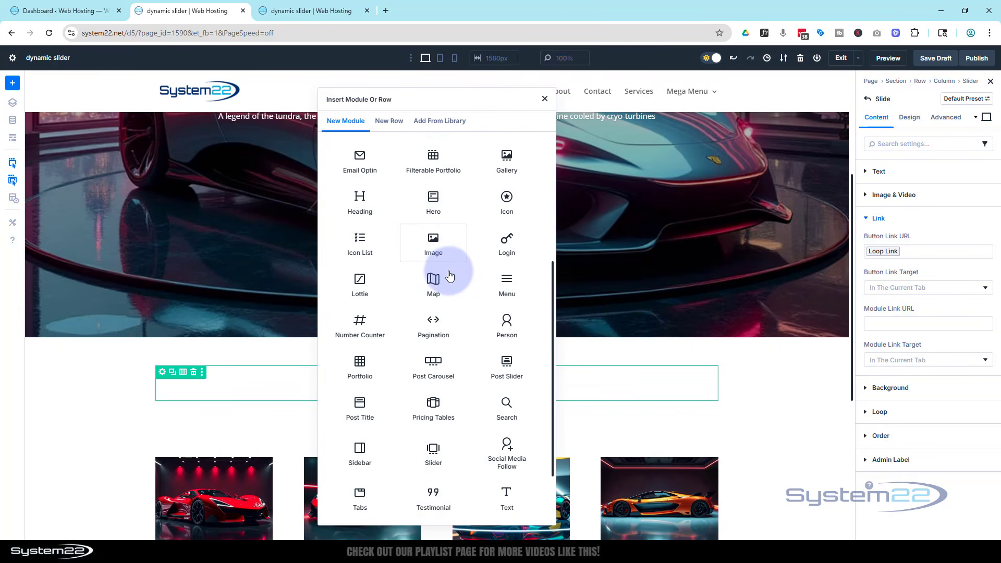
scroll(448, 275, "down", 2)
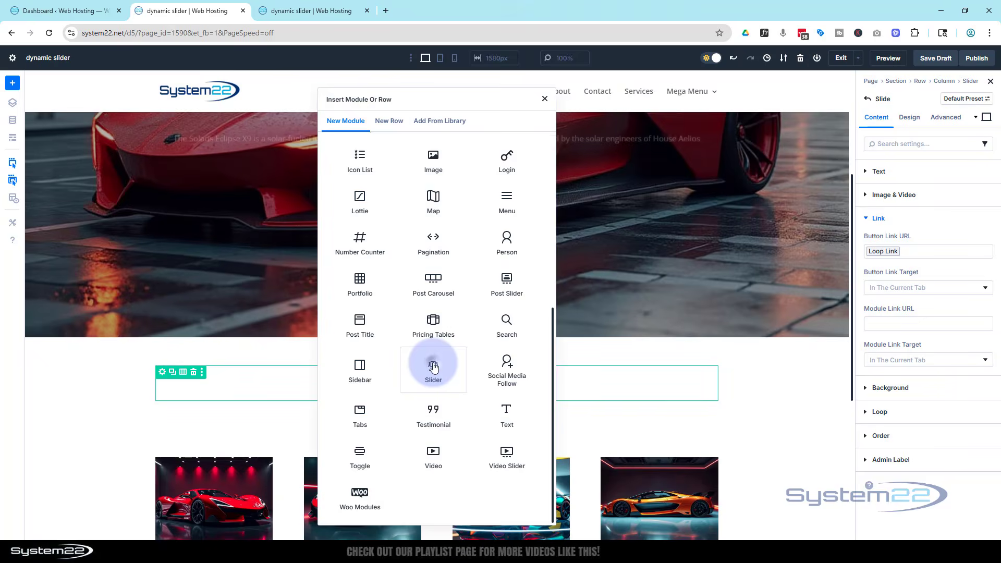
left_click(434, 366)
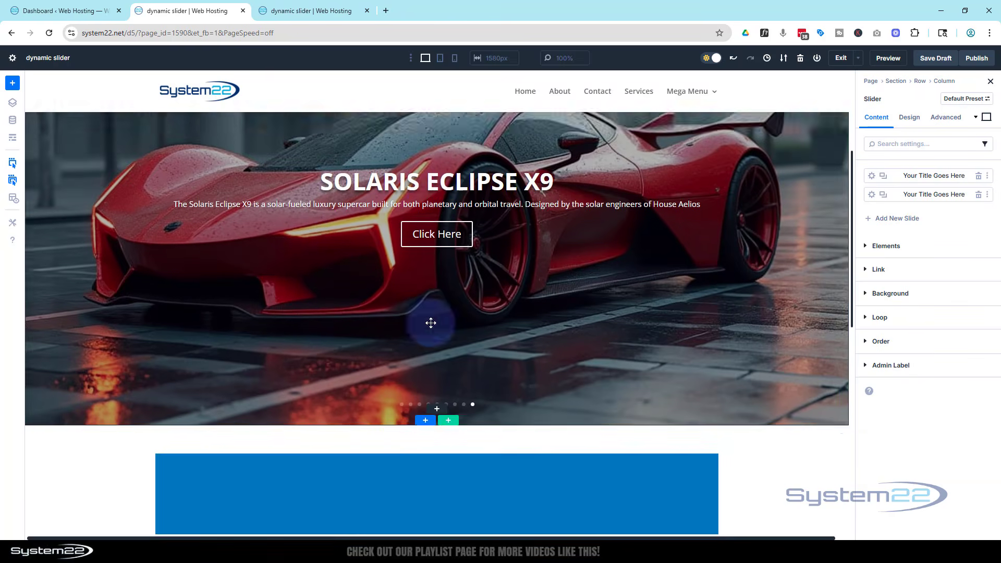
scroll(431, 322, "up", 2)
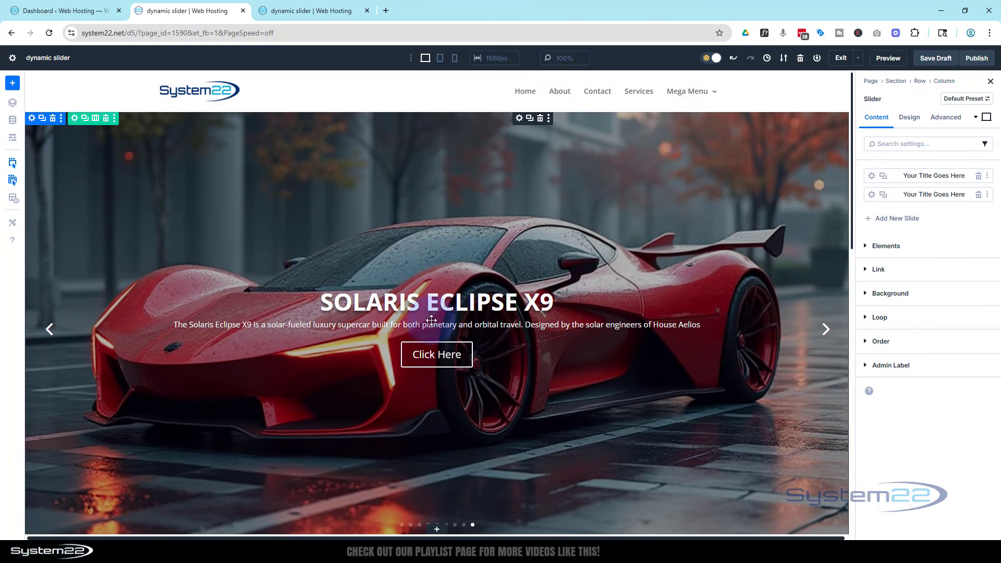
left_click(52, 119)
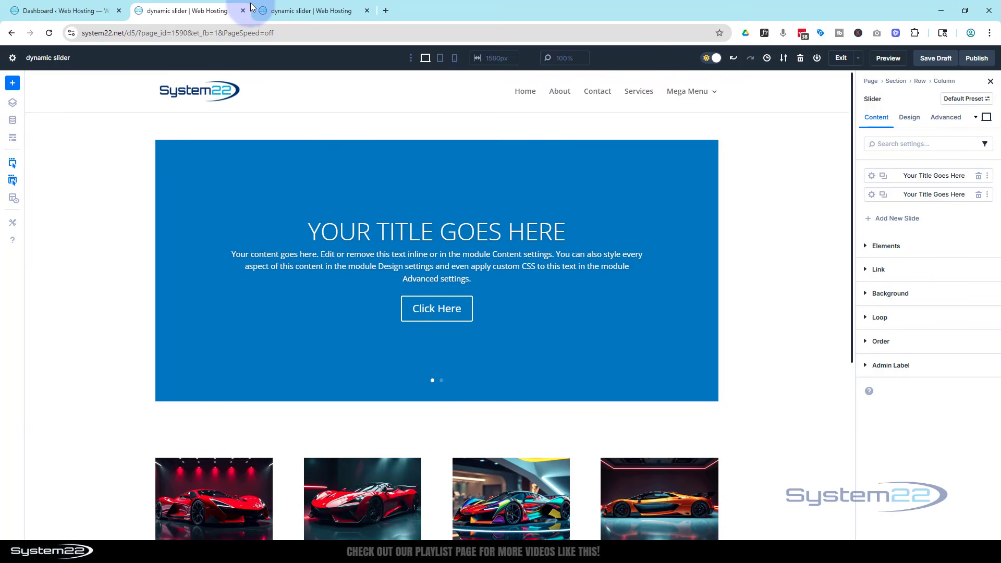
Open the Drakon Mirage GT post from the posts list in the Divi builder and inspect its title, excerpt and featured image
left_click(43, 11)
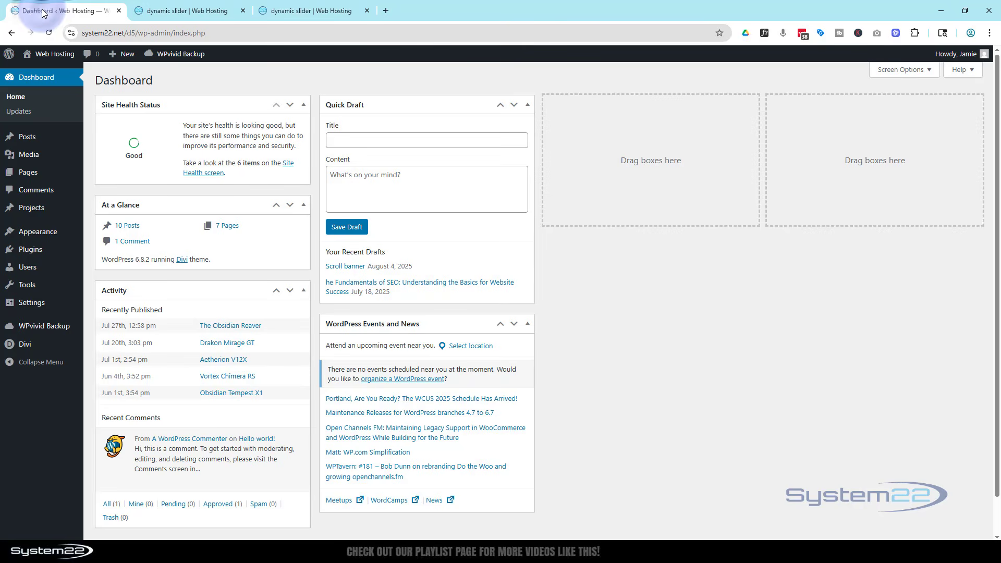
mouse_move(27, 151)
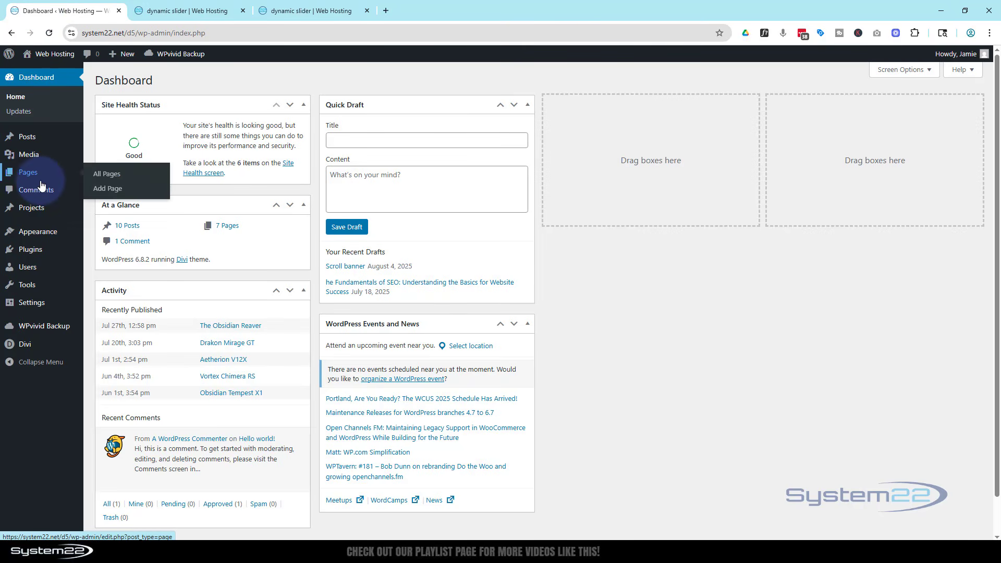
left_click(27, 137)
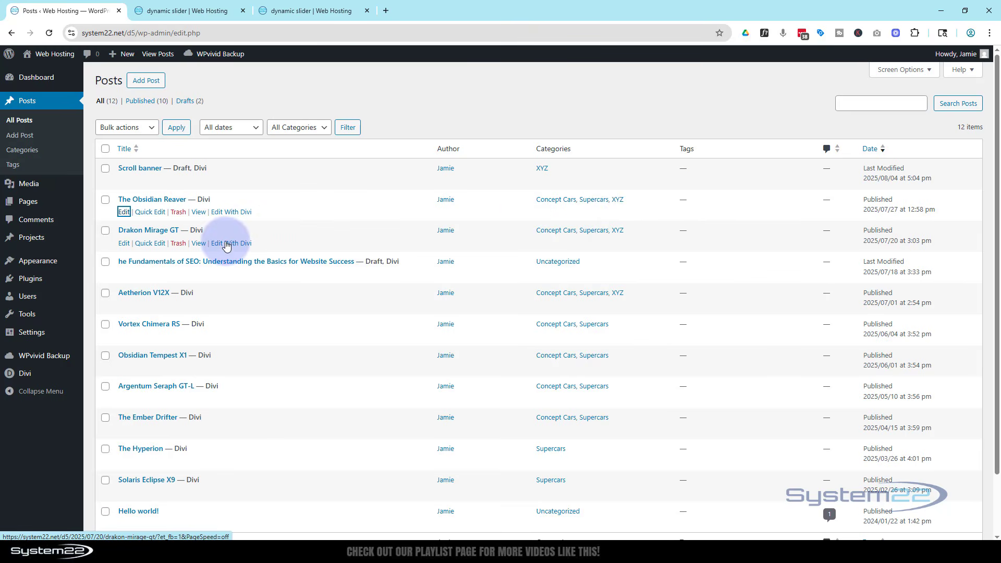
middle_click(225, 247)
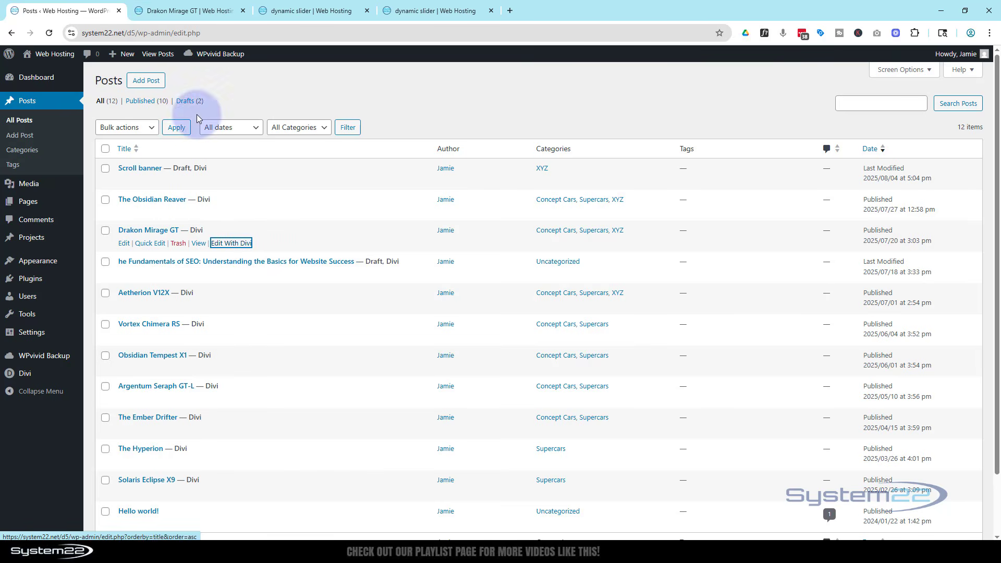
left_click(200, 10)
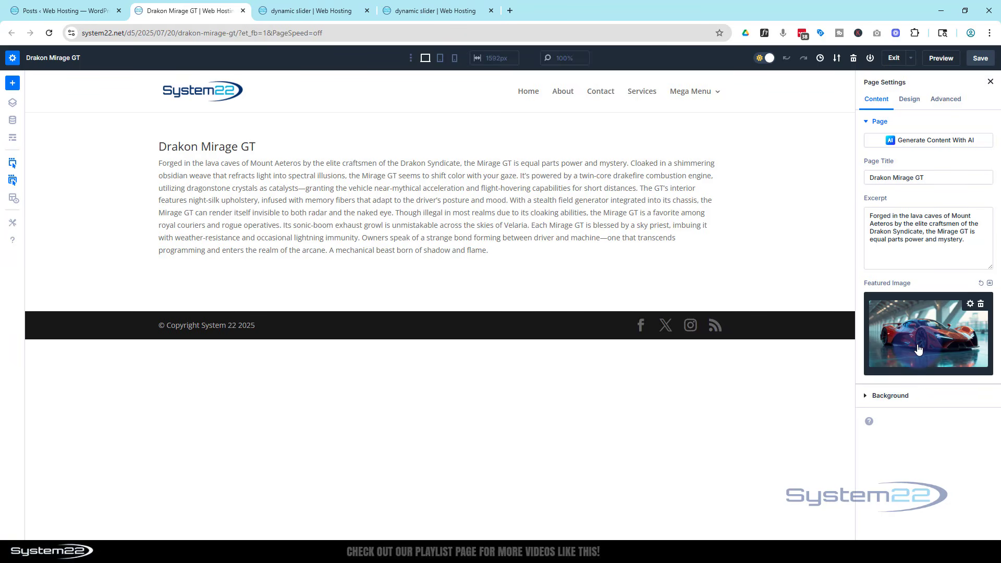
left_click(897, 256)
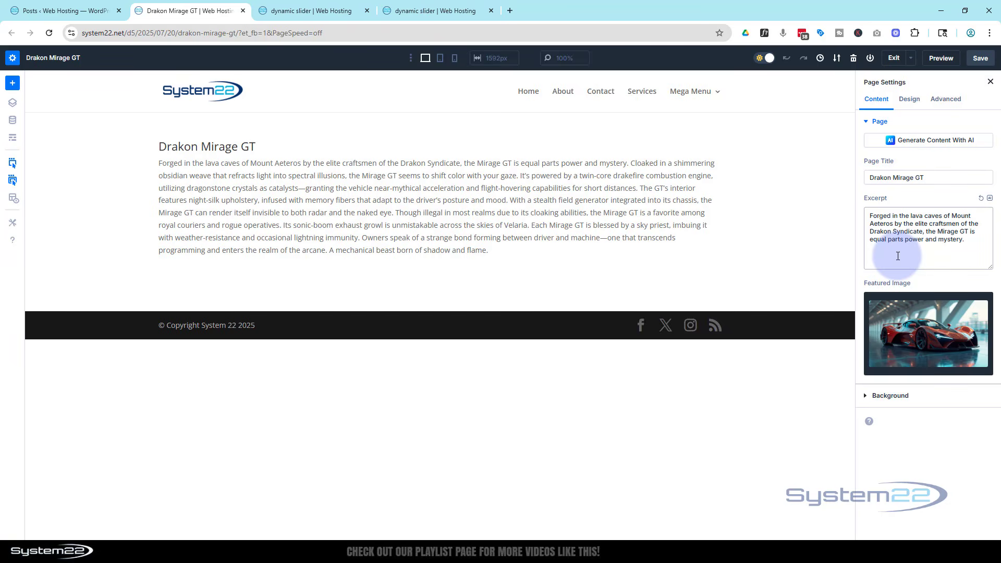
left_click(930, 181)
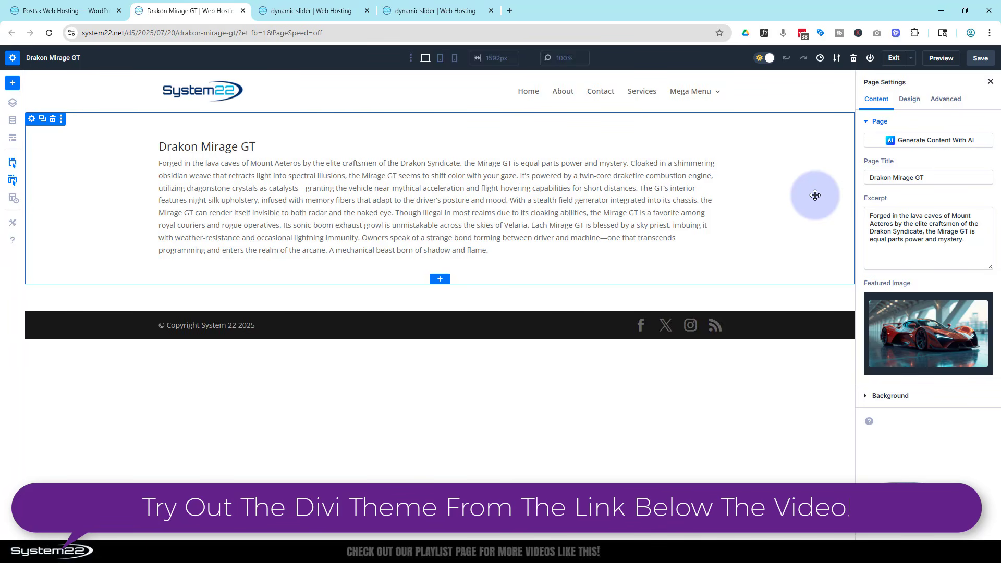
Preview the full Drakon Mirage GT post page, close the post's preview and builder, and return to the slider page
left_click(941, 59)
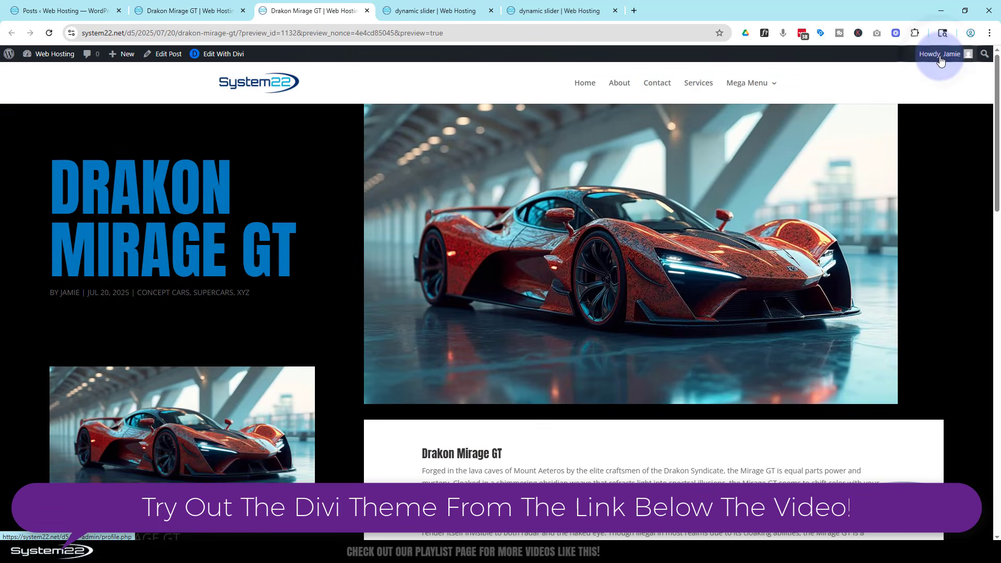
scroll(306, 194, "down", 5)
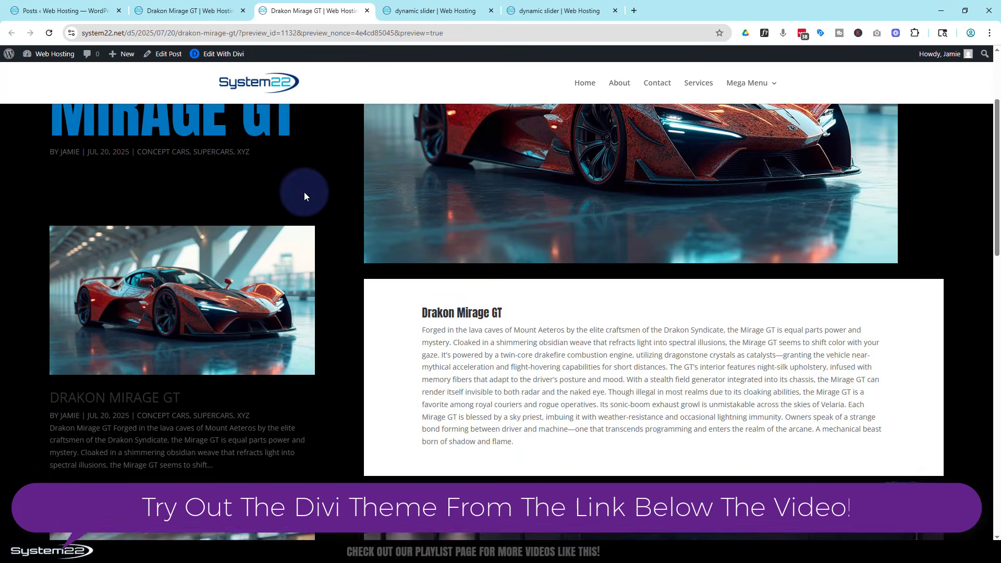
scroll(307, 194, "down", 10)
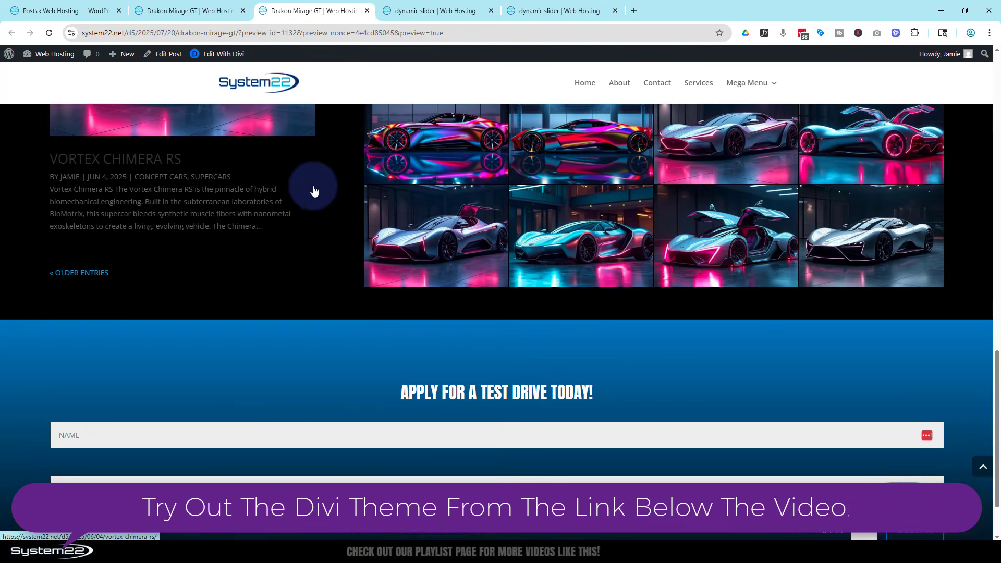
scroll(315, 191, "up", 3)
scroll(316, 187, "up", 12)
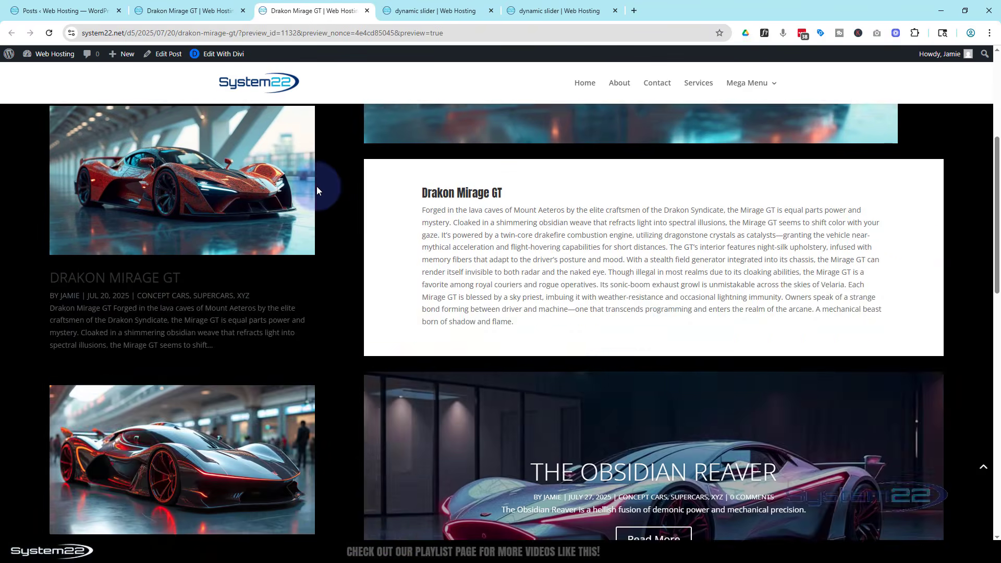
scroll(319, 189, "up", 1)
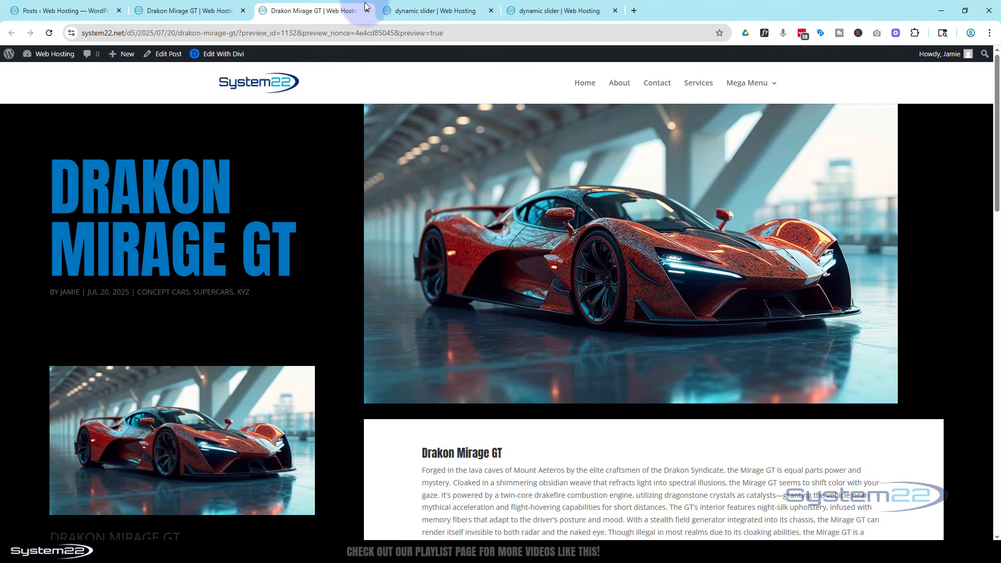
left_click(241, 11)
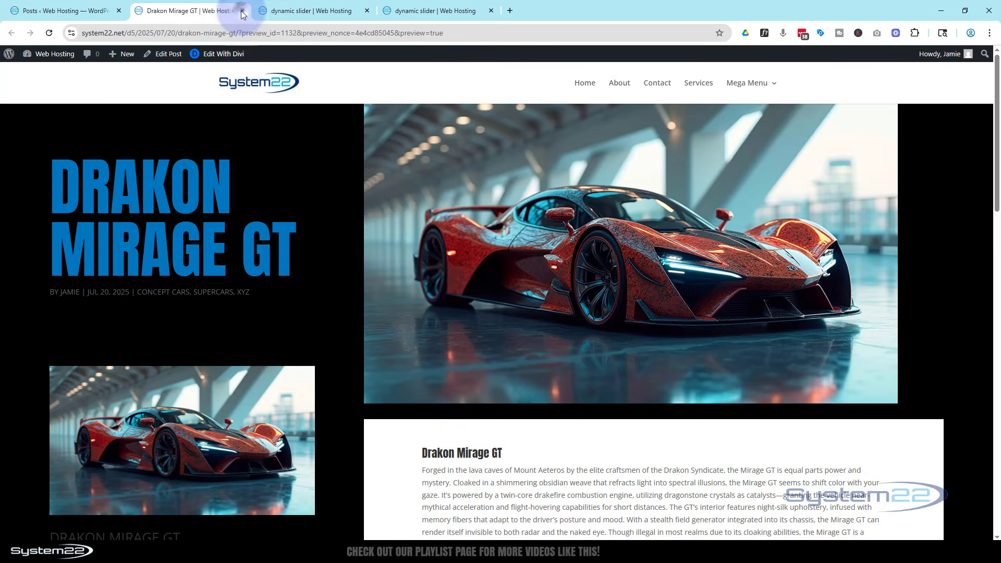
left_click(242, 11)
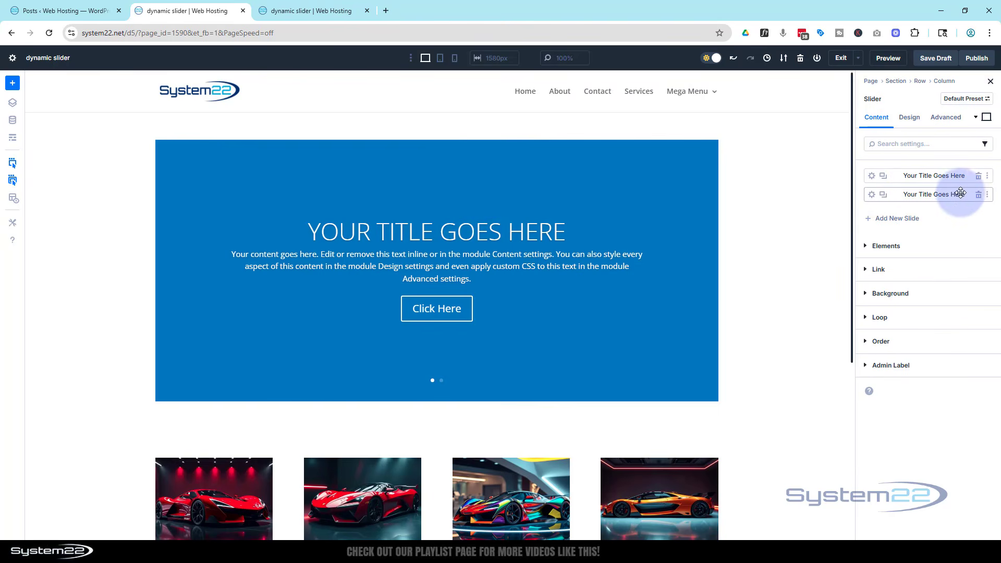
Delete the slider's second slide and enable Loop Element for the remaining slide
left_click(978, 195)
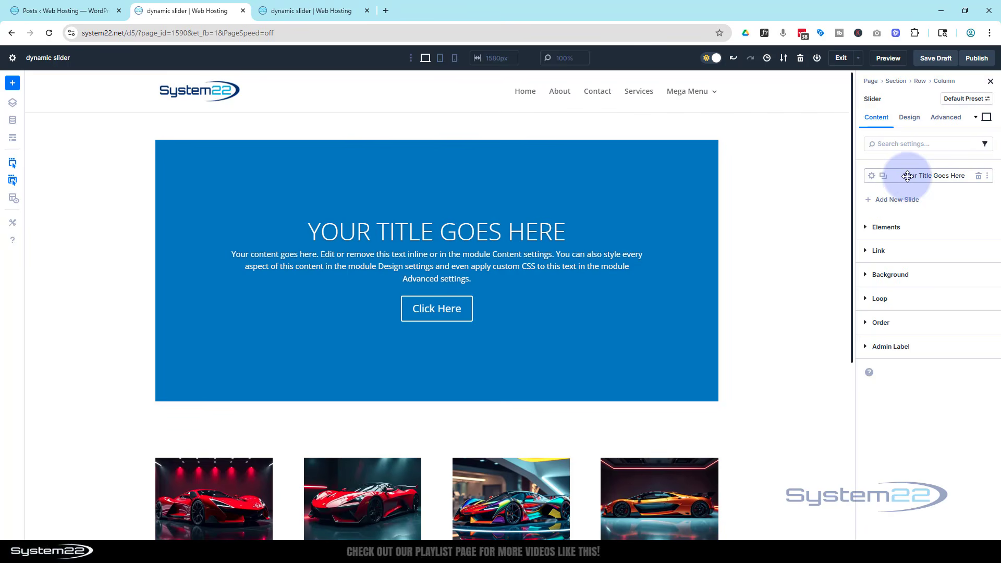
left_click(872, 176)
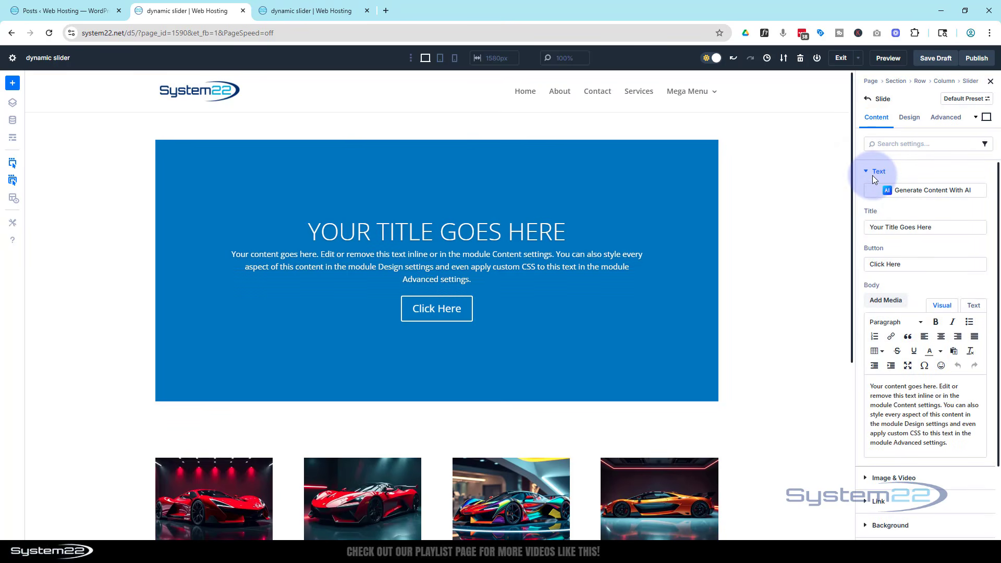
scroll(869, 177, "down", 2)
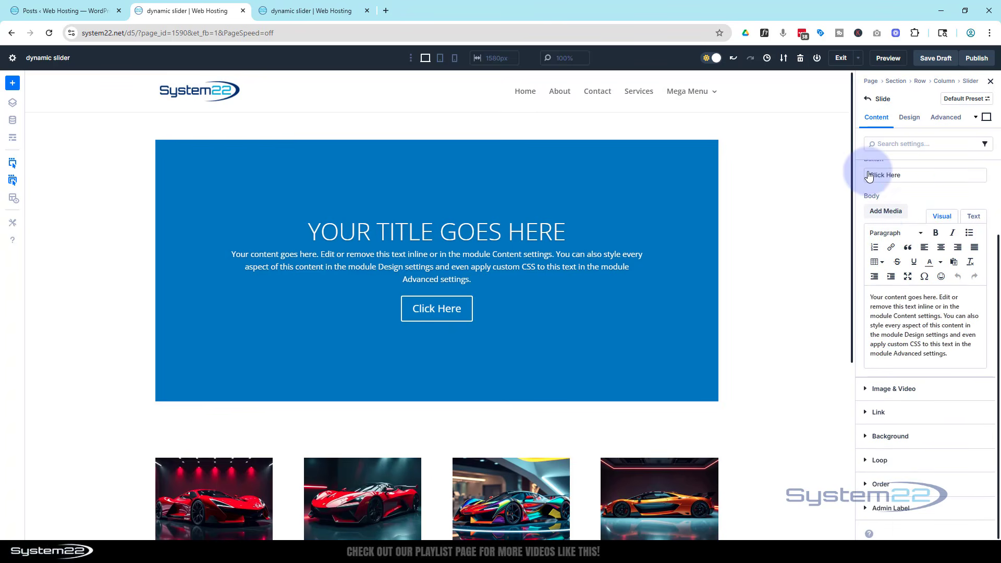
left_click(866, 460)
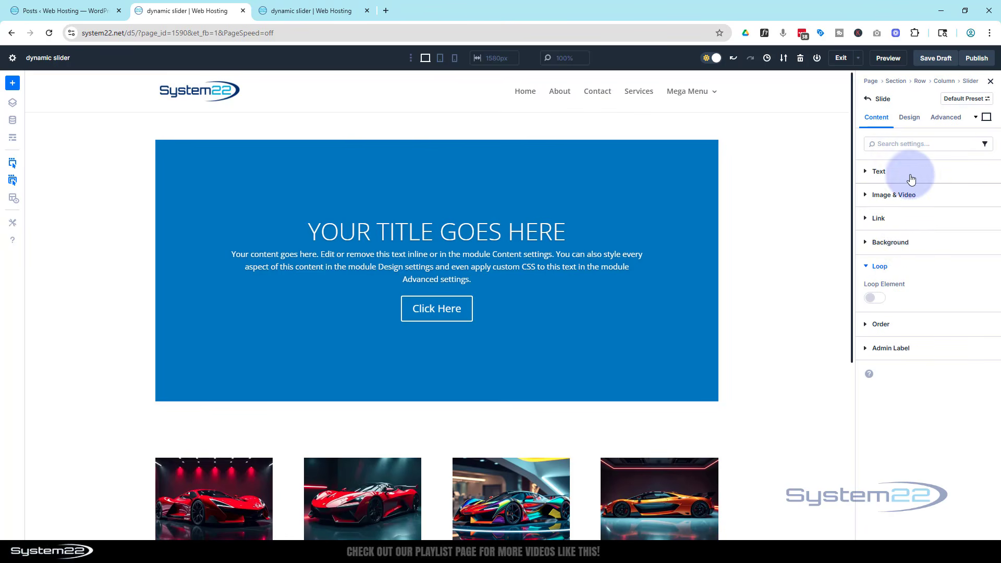
left_click(880, 300)
scroll(929, 279, "down", 1)
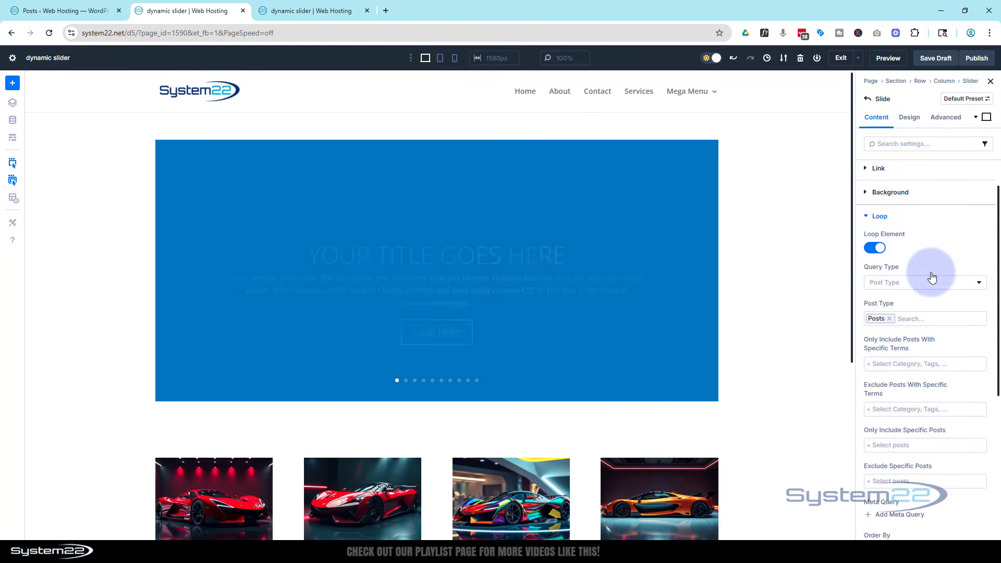
scroll(929, 271, "down", 1)
Set the slide loop's query type to Post Type and include only posts from the Supercars category
left_click(917, 229)
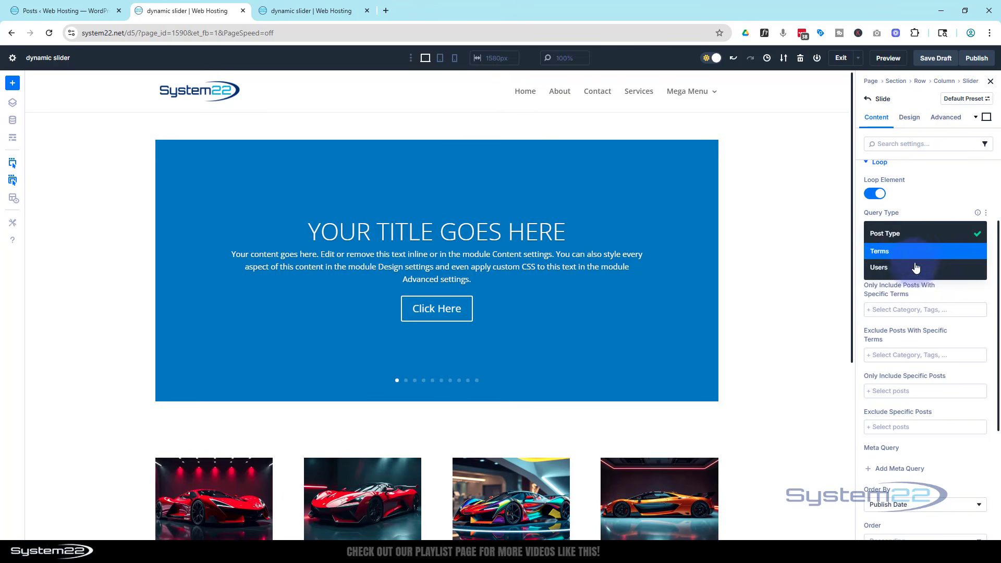
left_click(899, 237)
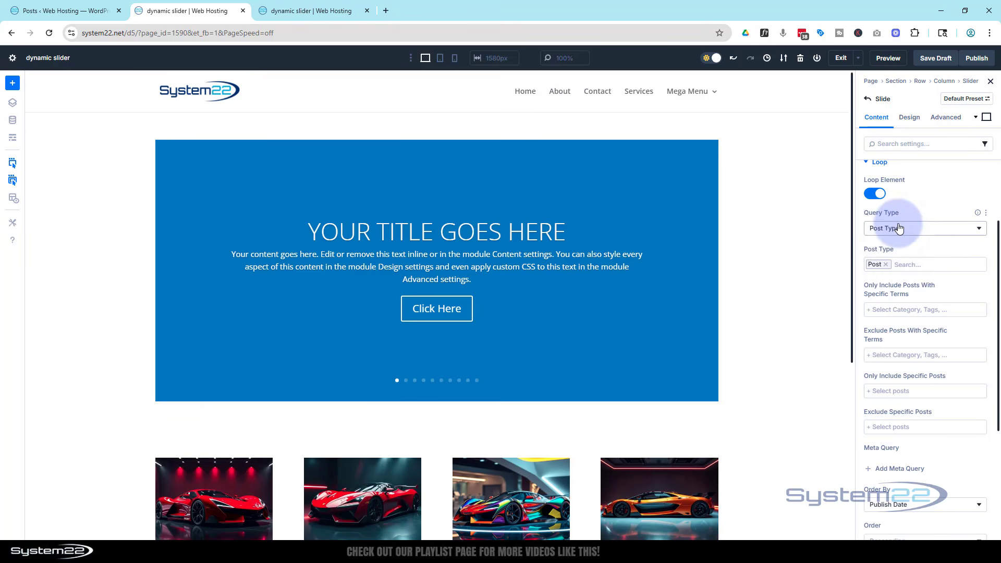
left_click(899, 310)
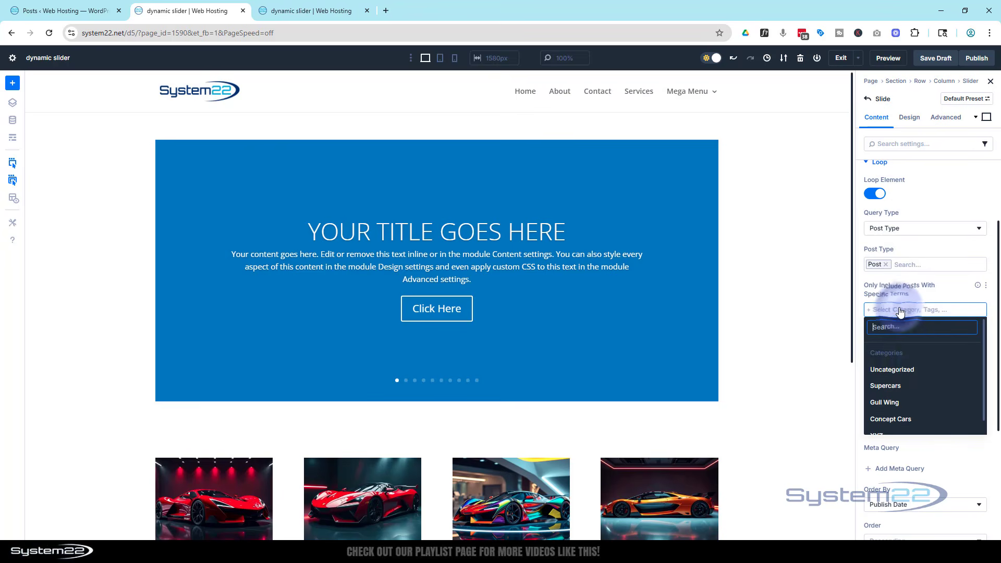
left_click(916, 385)
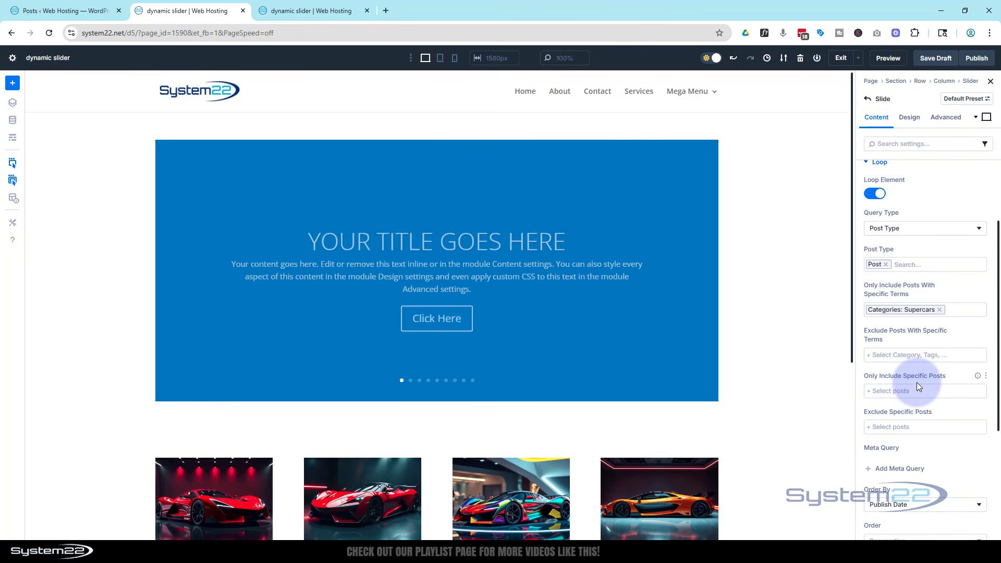
scroll(905, 292, "down", 4)
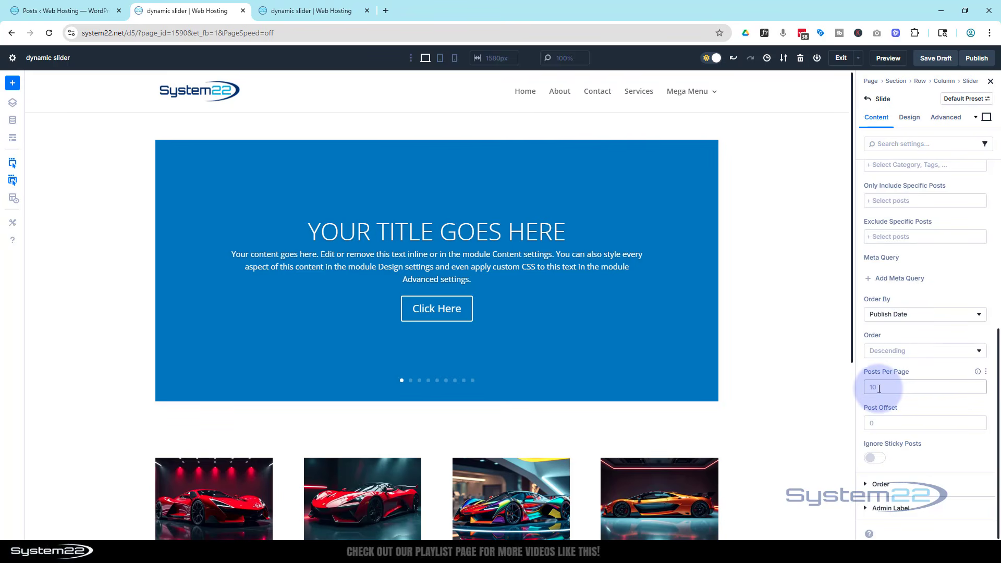
Set the slide loop's Posts Per Page to 9 and collapse the loop settings
left_click(878, 388)
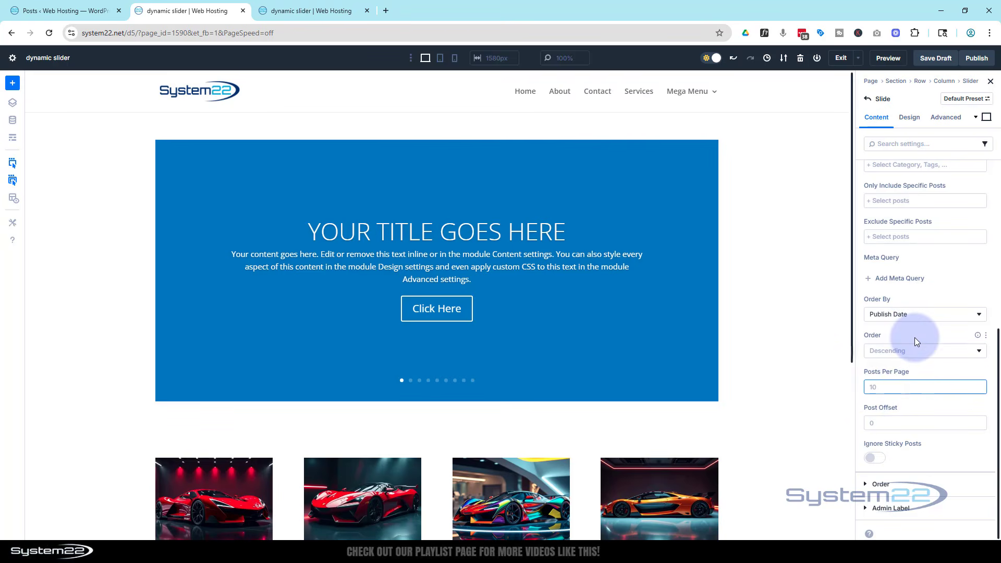
type("9")
left_click(930, 371)
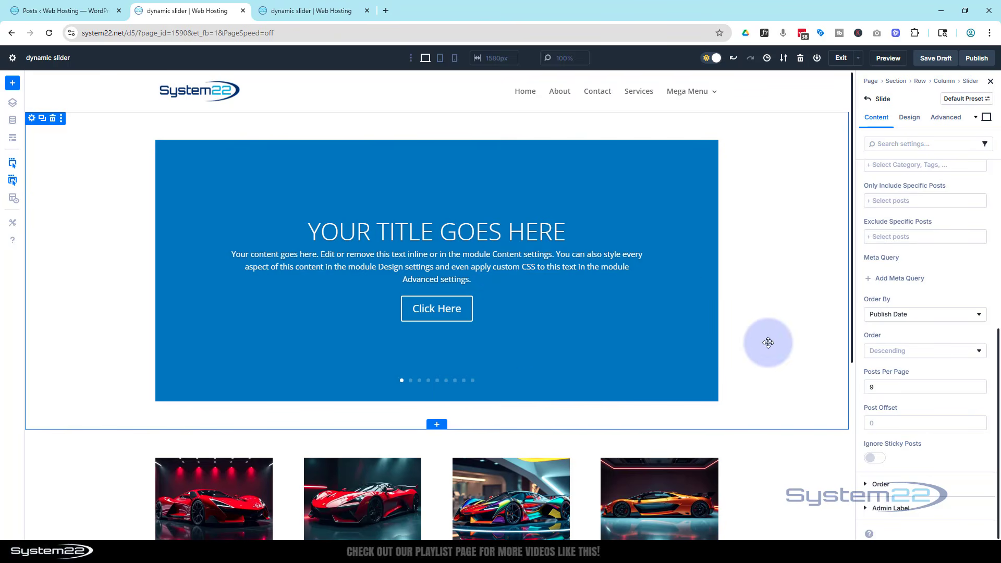
scroll(879, 200, "up", 4)
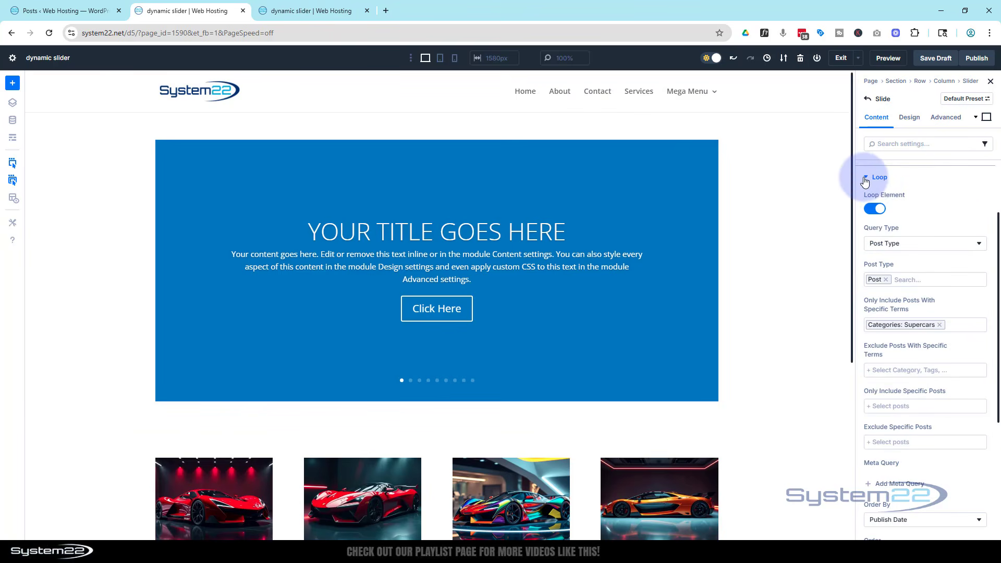
left_click(869, 179)
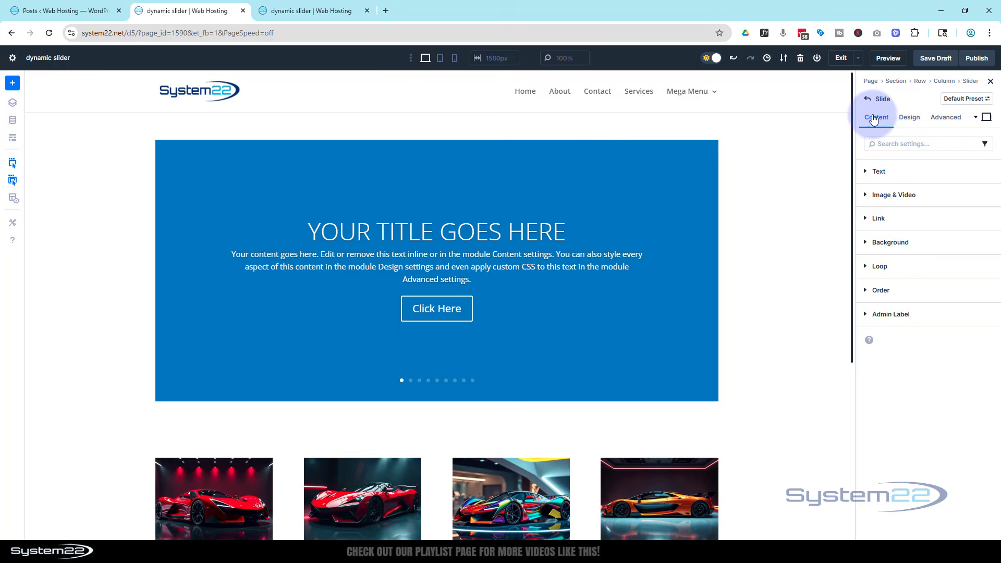
Fill the slide's title with the Loop Post Title dynamic content
left_click(866, 172)
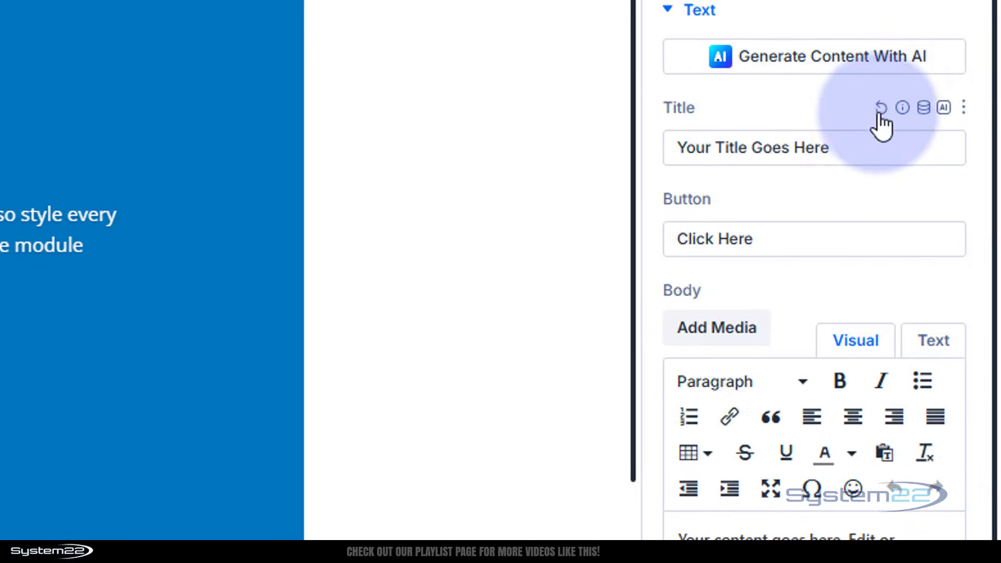
left_click(922, 109)
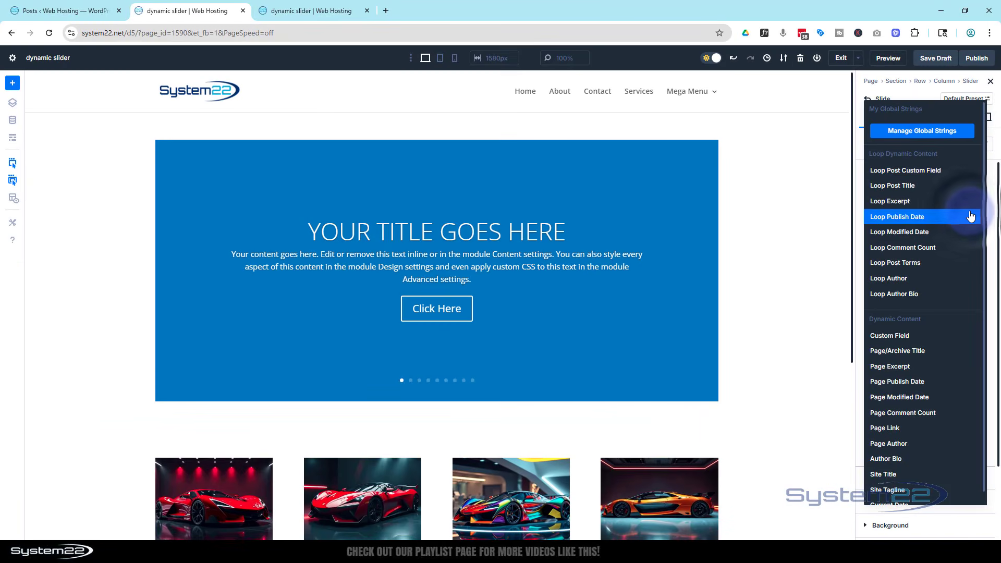
left_click(898, 187)
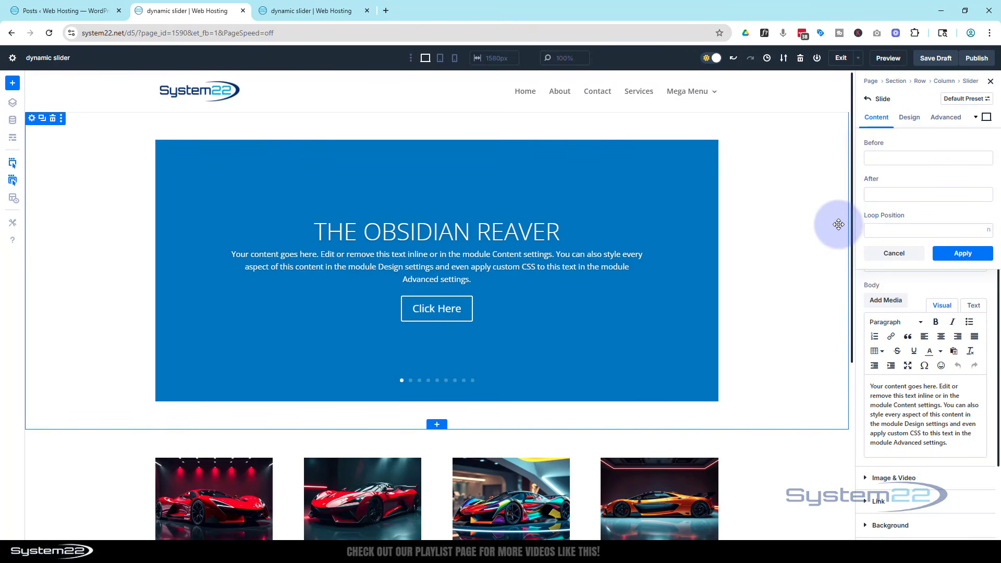
left_click(963, 253)
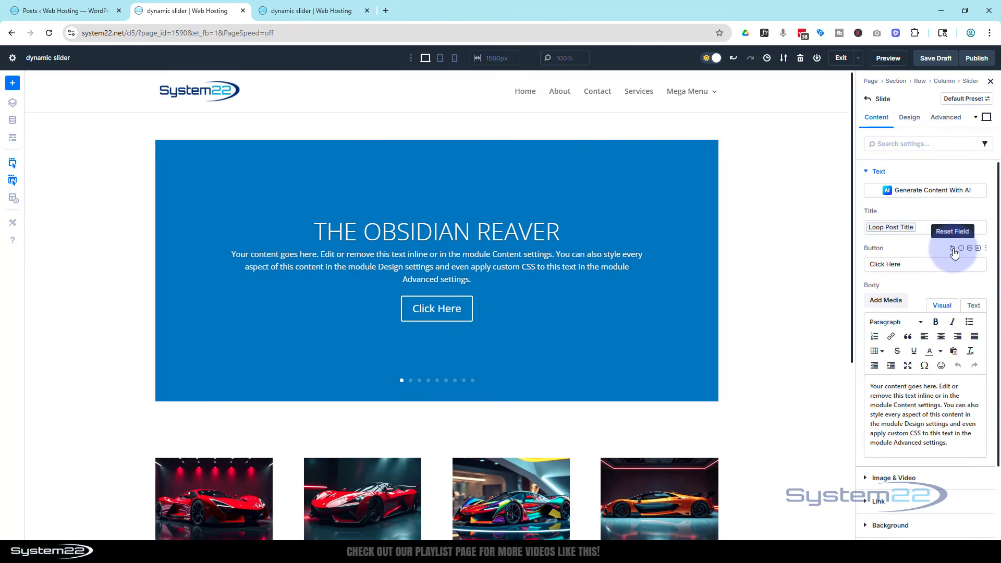
Insert the Loop Excerpt dynamic content as the slide's body text
scroll(952, 278, "down", 1)
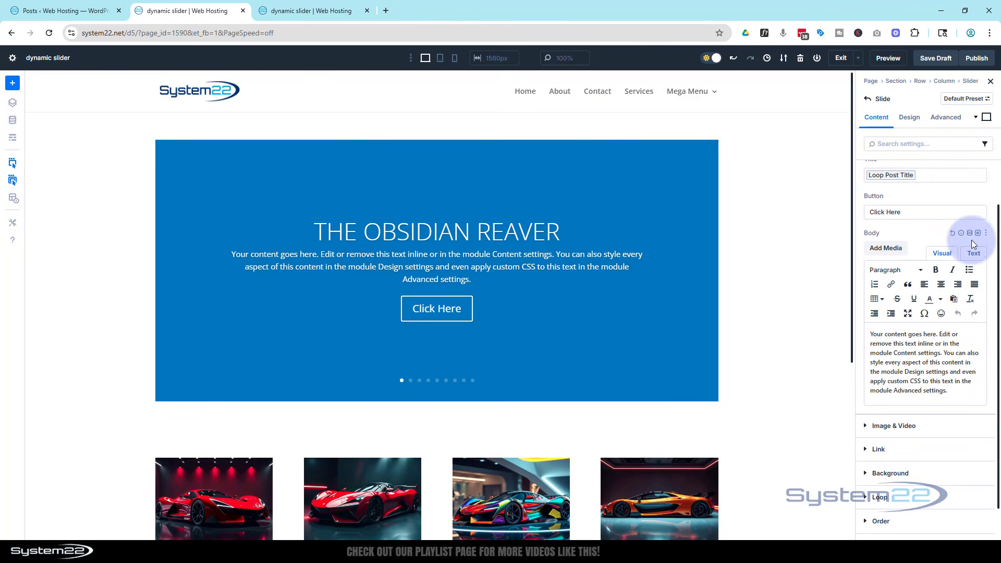
left_click(970, 234)
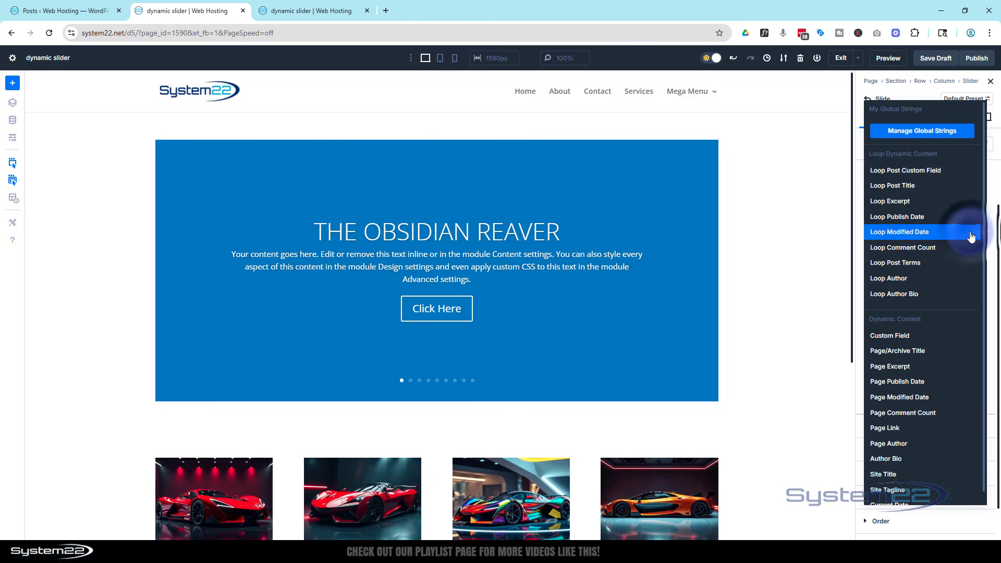
left_click(936, 206)
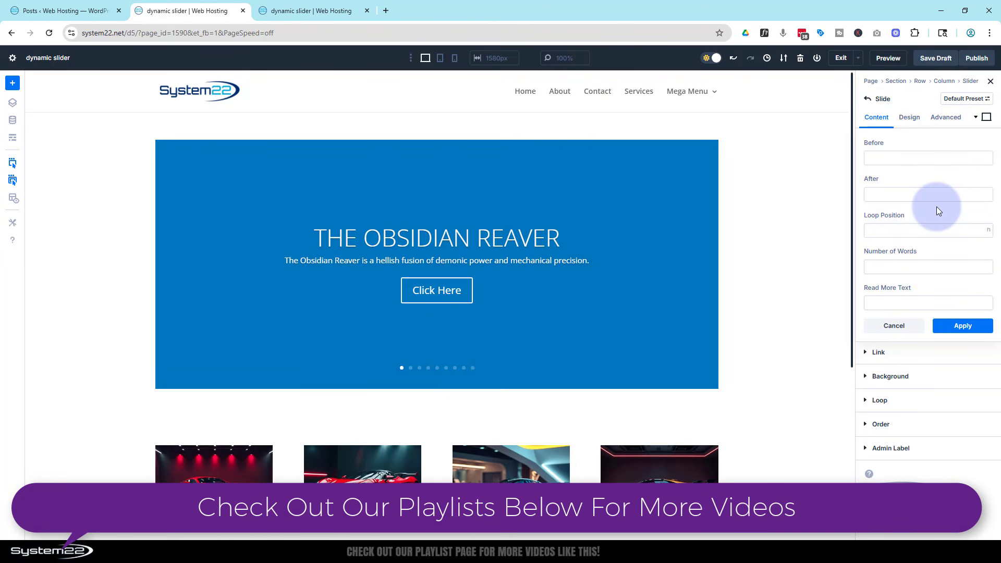
Try limiting the body excerpt to 3 words with "Read more" as the read more text, and clear both values
left_click(886, 159)
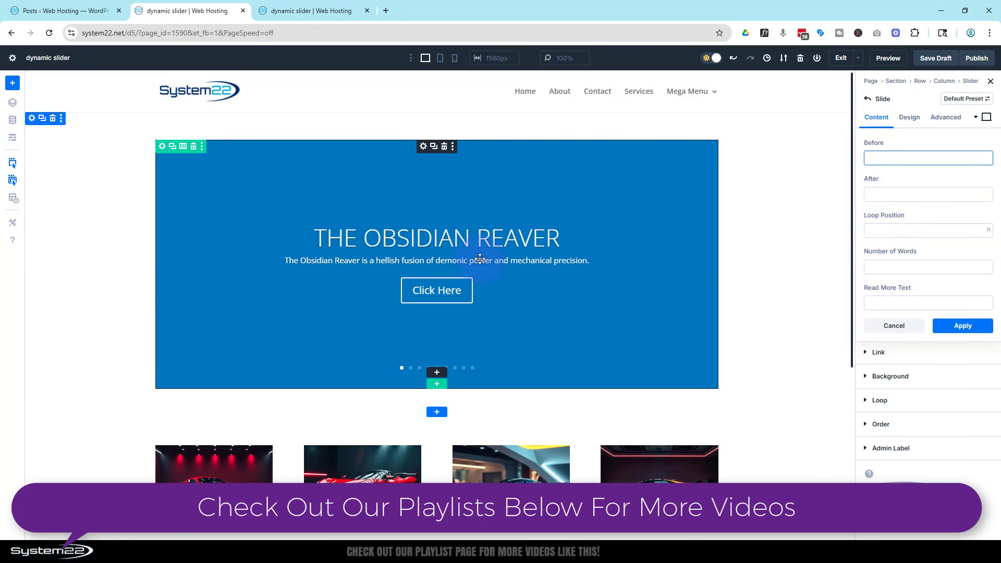
left_click(883, 266)
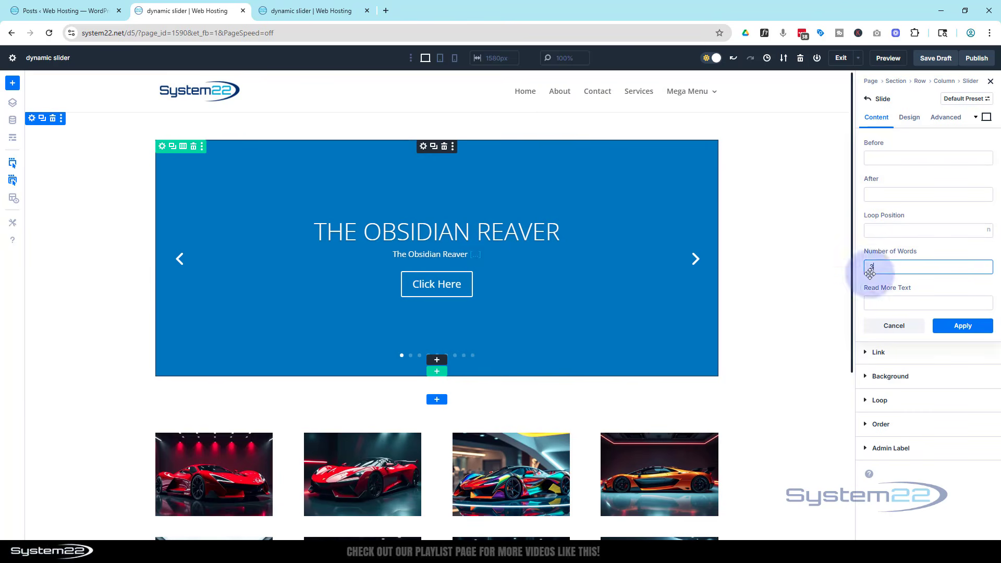
left_click(884, 303)
type("Read more")
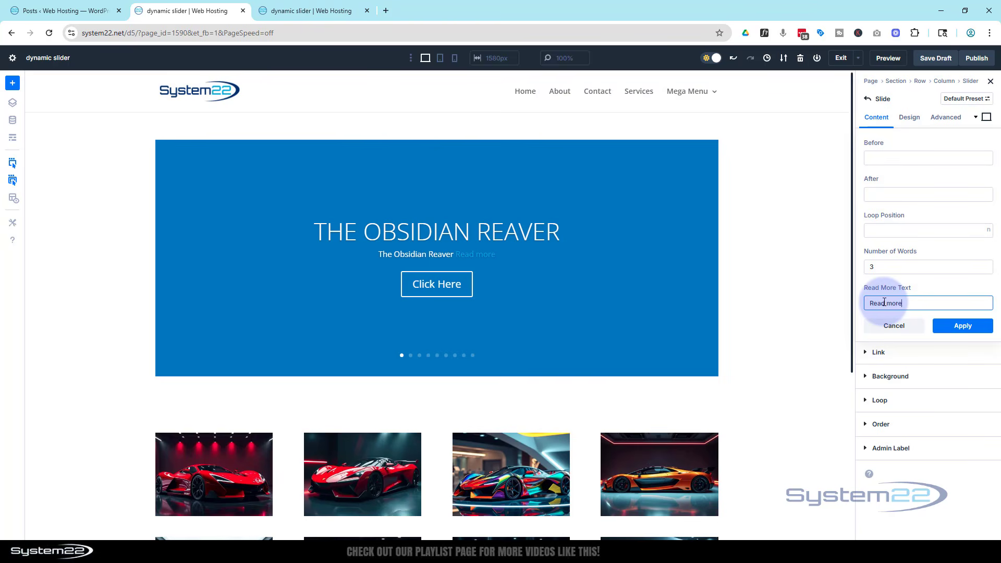
left_click_drag(907, 303, 864, 308)
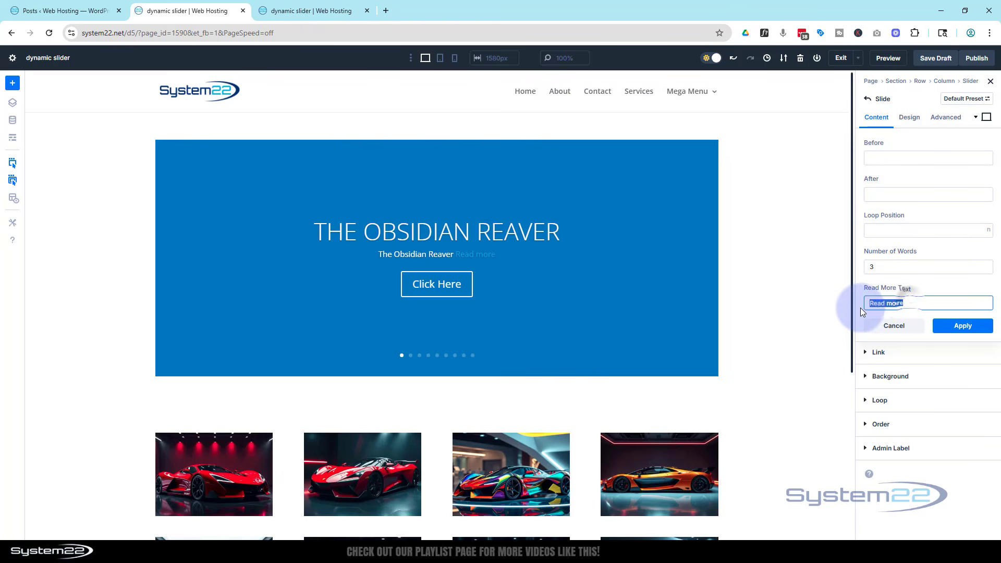
key("BackSpace")
left_click_drag(889, 266, 855, 268)
key("BackSpace")
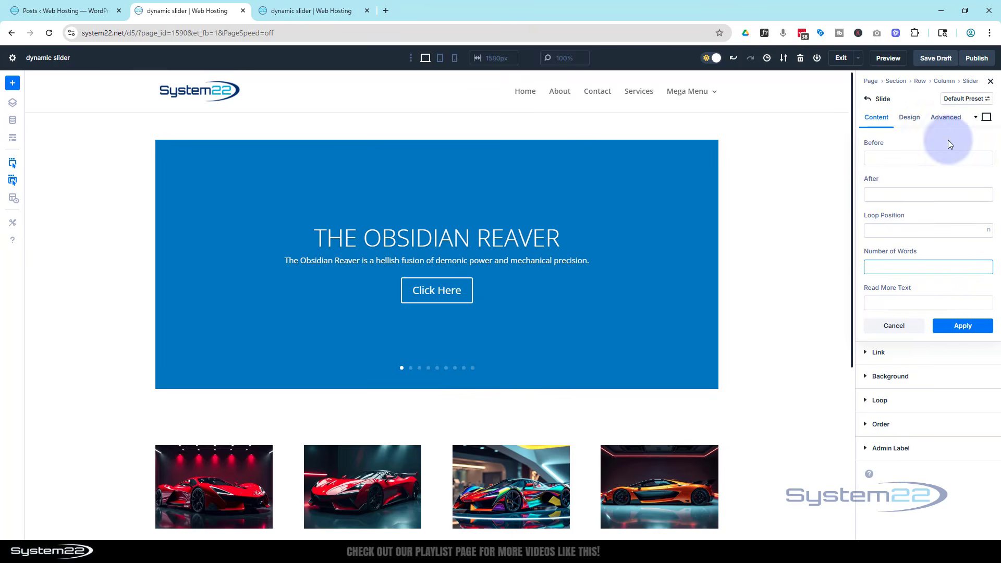
Apply the body's excerpt settings and set the slide's button text to "Mote Info"
left_click(964, 328)
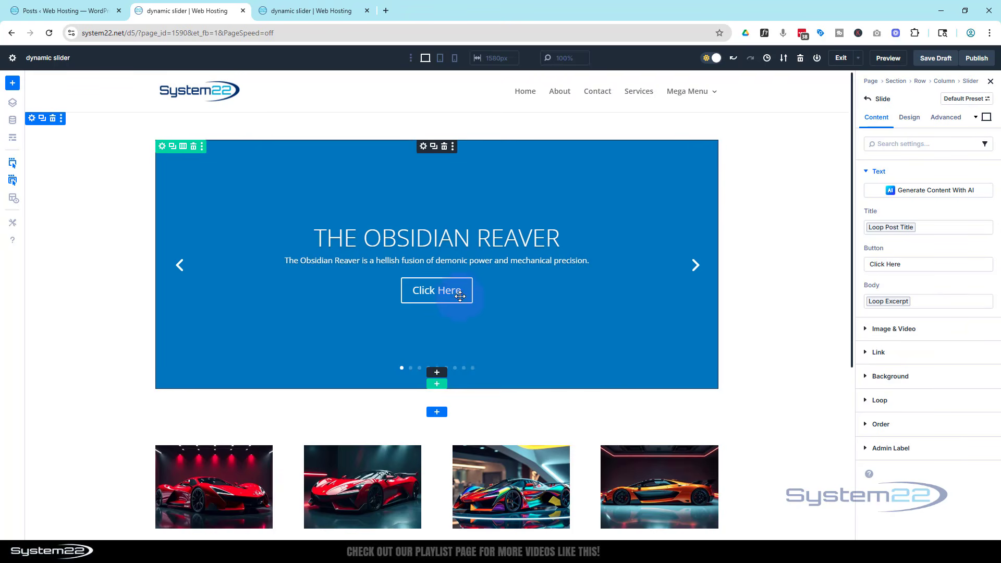
left_click_drag(912, 264, 862, 267)
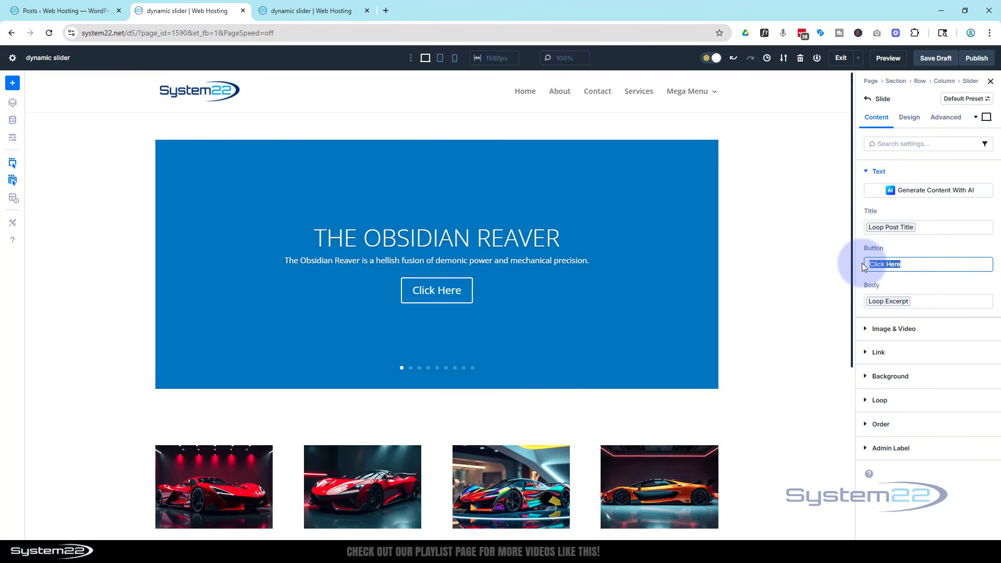
type("Mote Info")
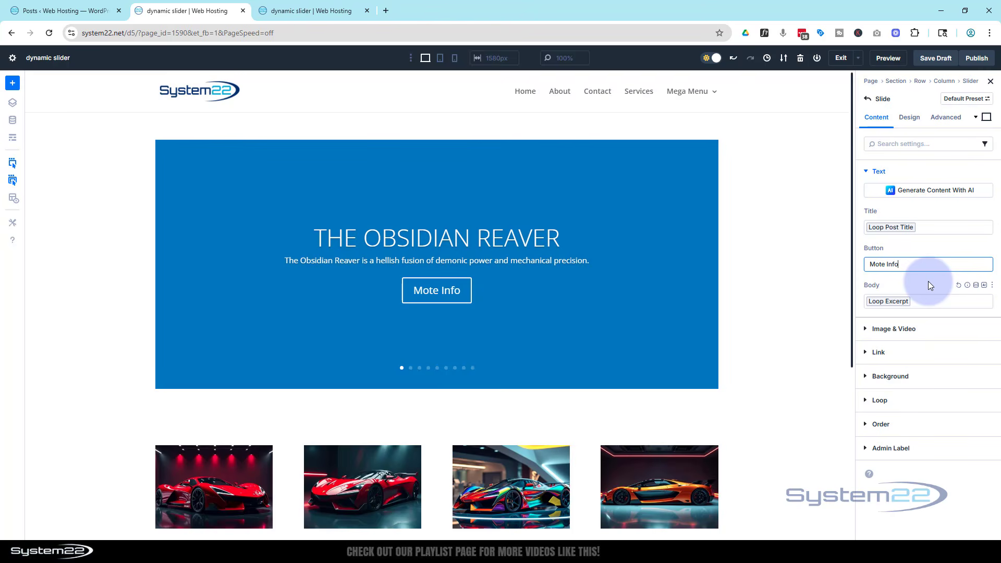
Set the slide's Button Link URL to the Loop Link dynamic content
left_click(866, 354)
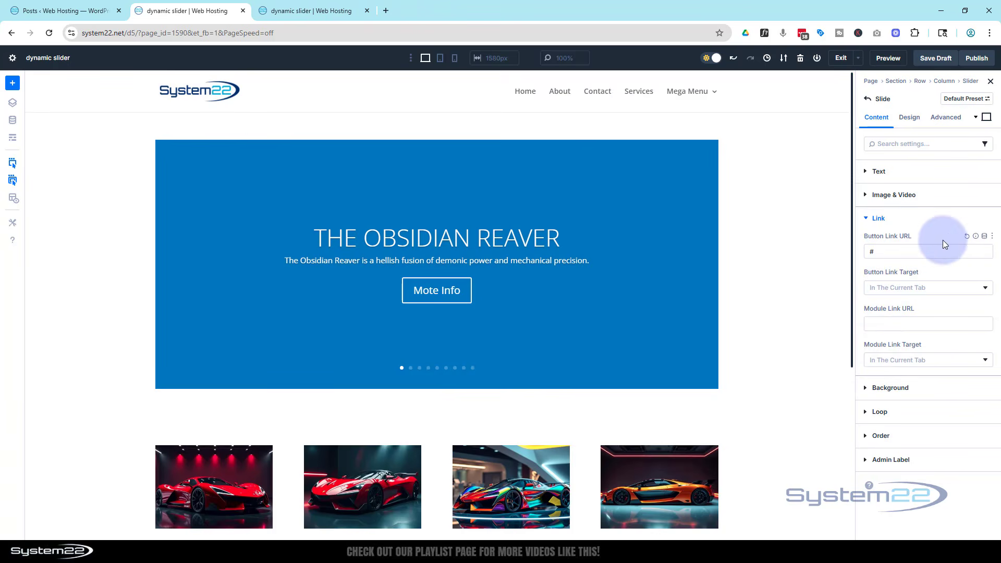
left_click(984, 238)
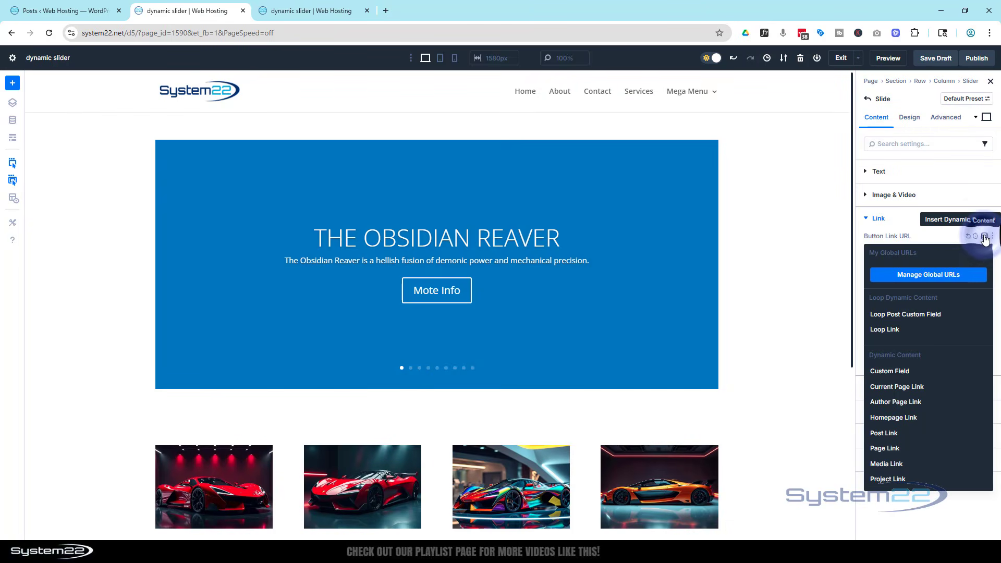
left_click(894, 329)
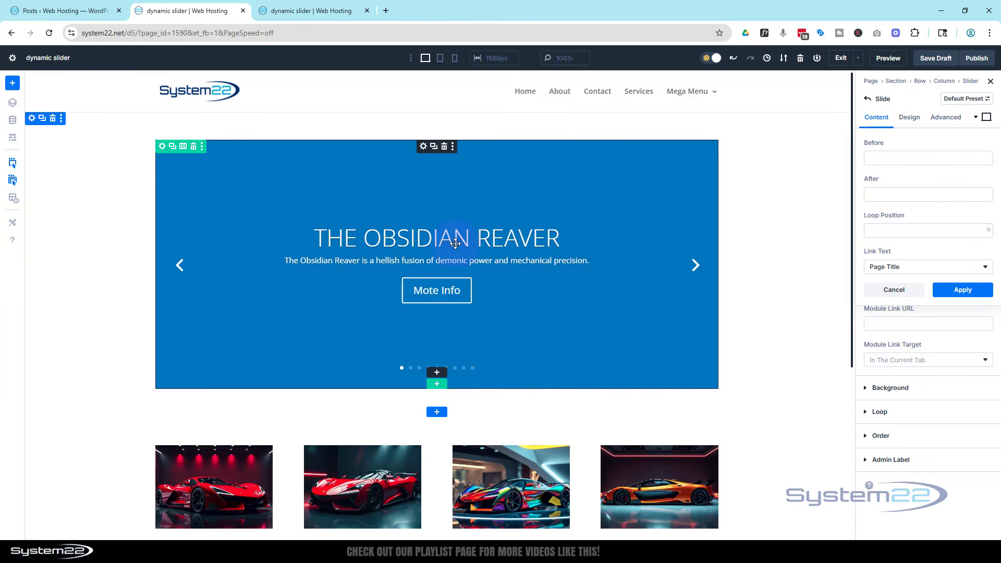
left_click(963, 227)
Use the Loop Featured Image dynamic content as the slide's background image
left_click(868, 387)
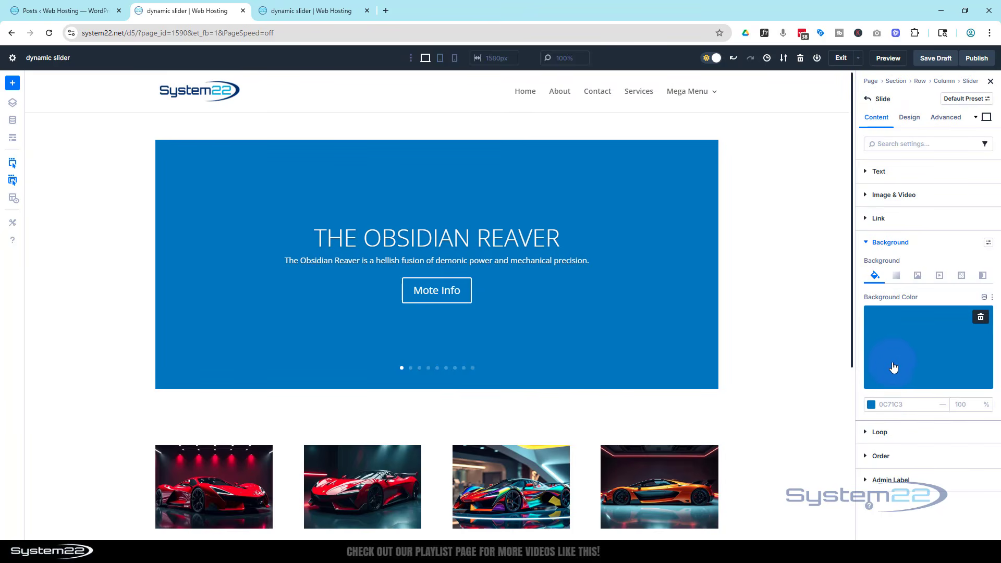
left_click(917, 276)
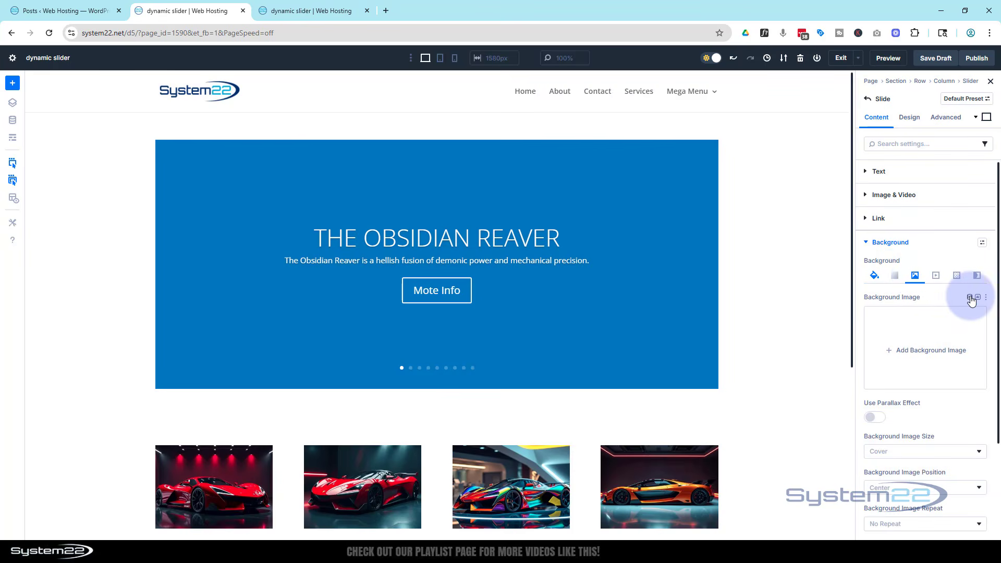
left_click(969, 298)
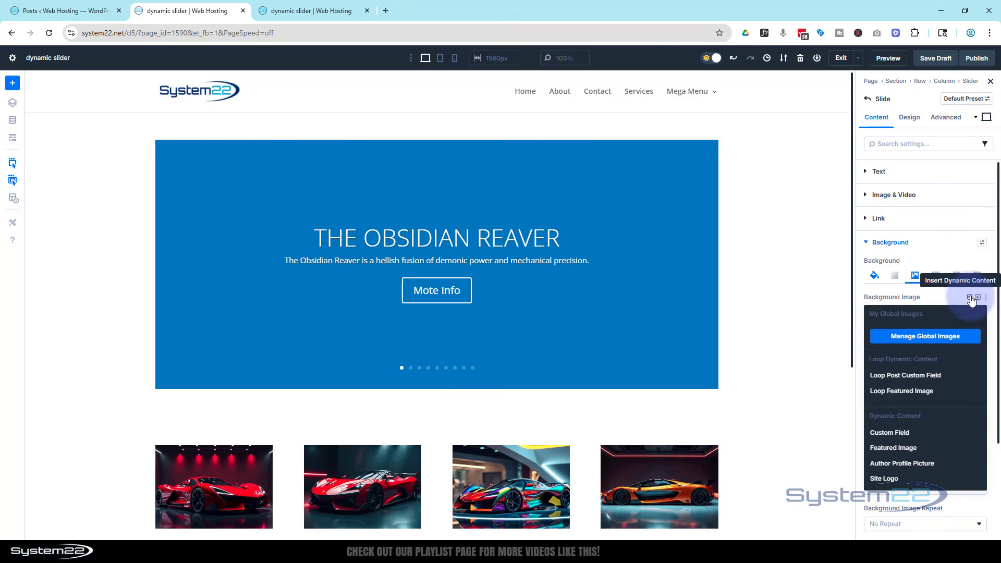
left_click(903, 391)
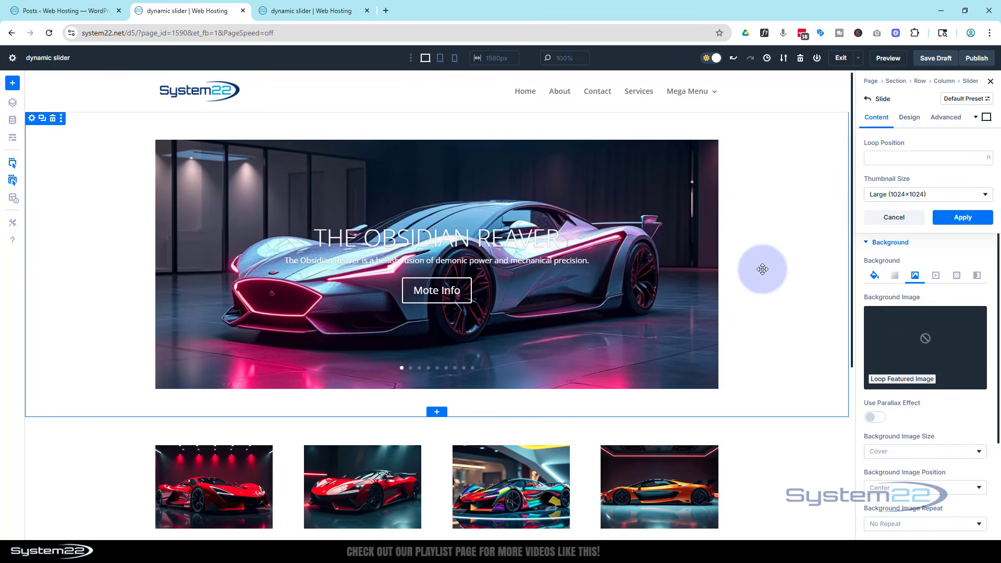
Enable the background overlay in the slide's design settings
left_click(908, 117)
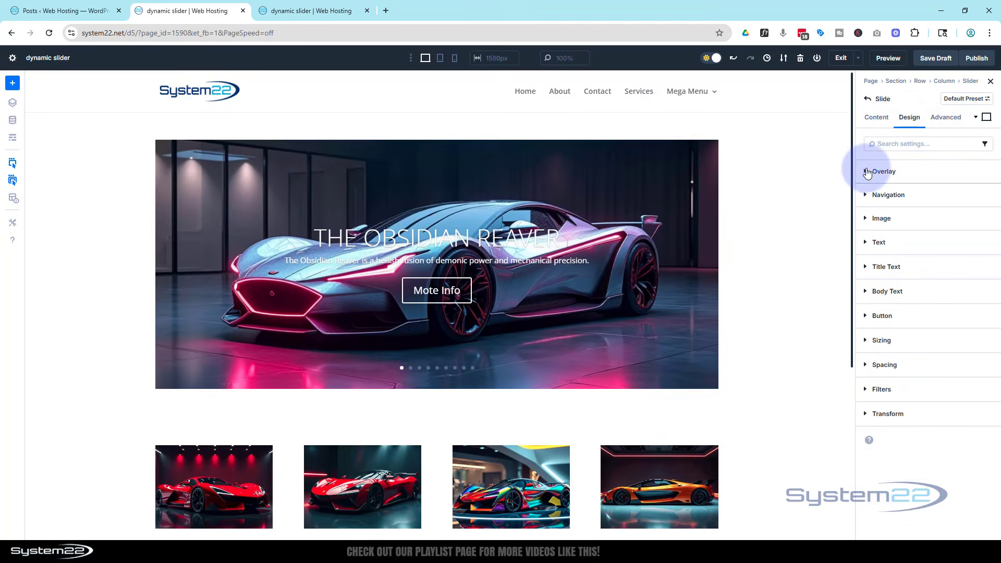
left_click(866, 172)
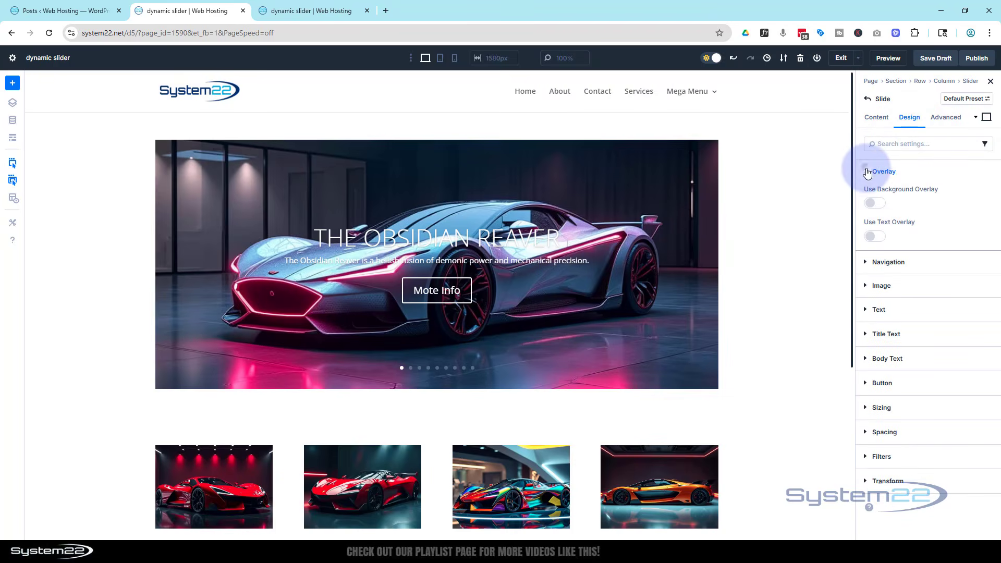
left_click(876, 204)
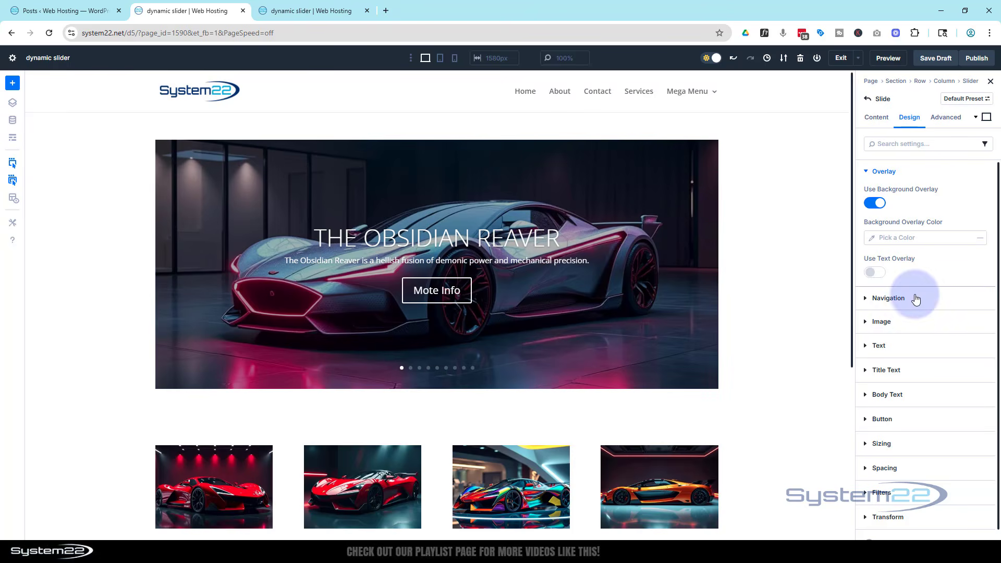
Set the slide title's font weight to Bold and apply the text shadow preset with 0.08 em horizontal and vertical lengths
left_click(867, 370)
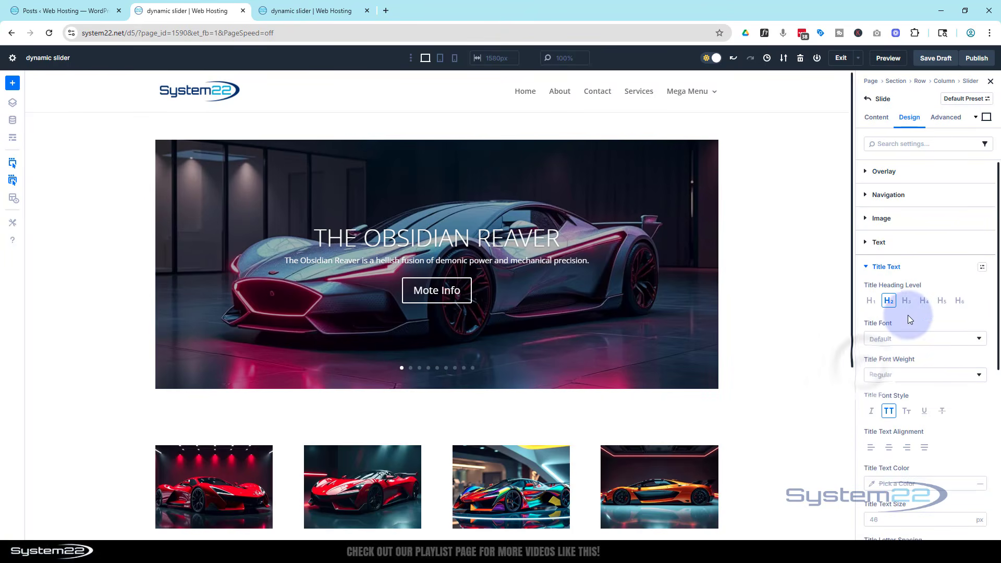
scroll(927, 267, "down", 1)
scroll(926, 267, "down", 1)
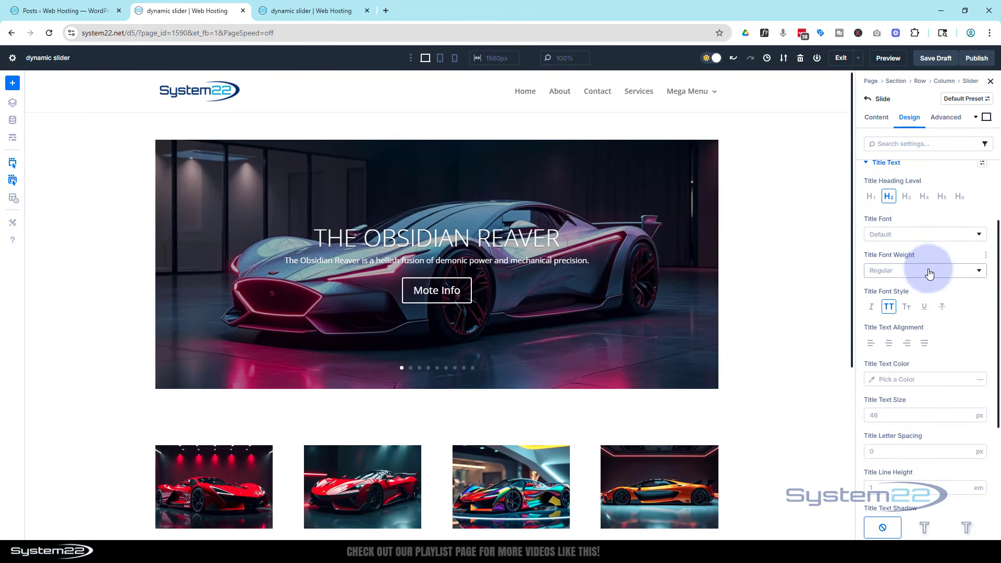
left_click(913, 270)
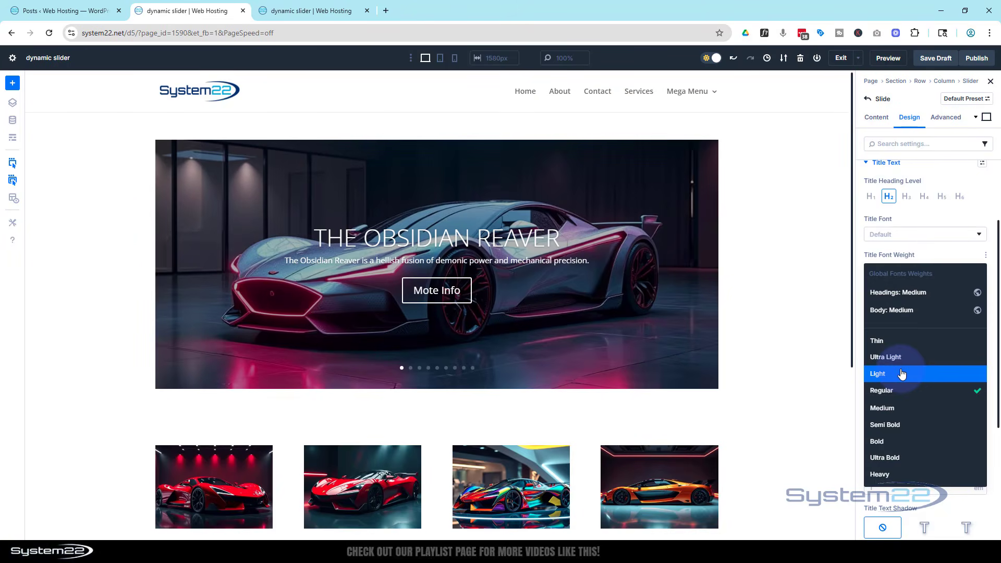
left_click(897, 439)
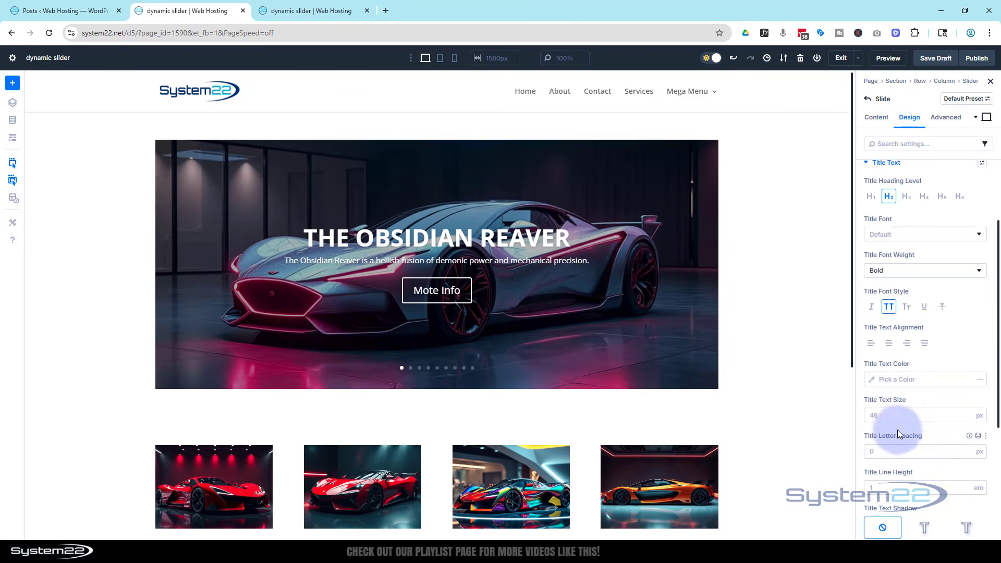
scroll(955, 309, "down", 1)
scroll(955, 306, "down", 1)
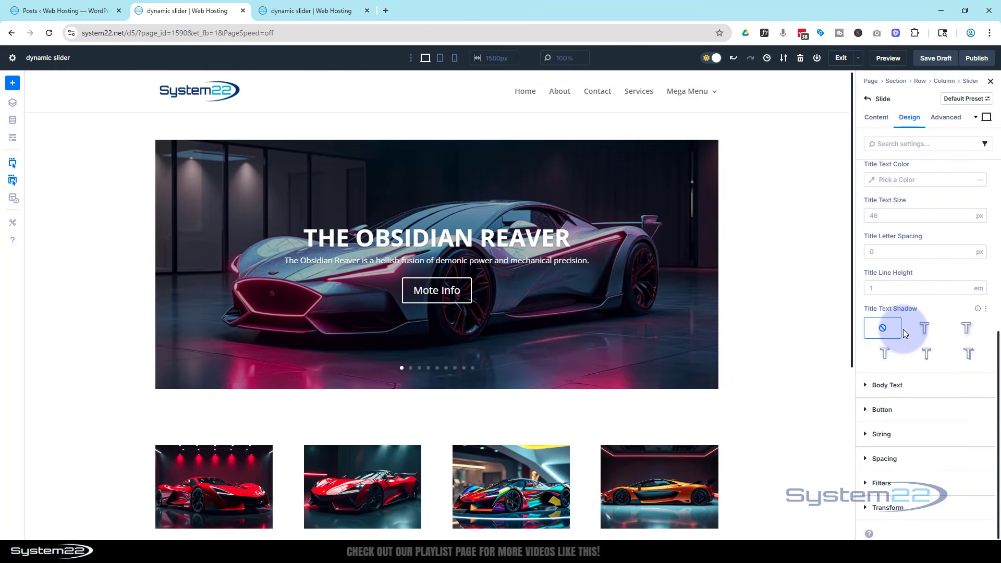
left_click(966, 327)
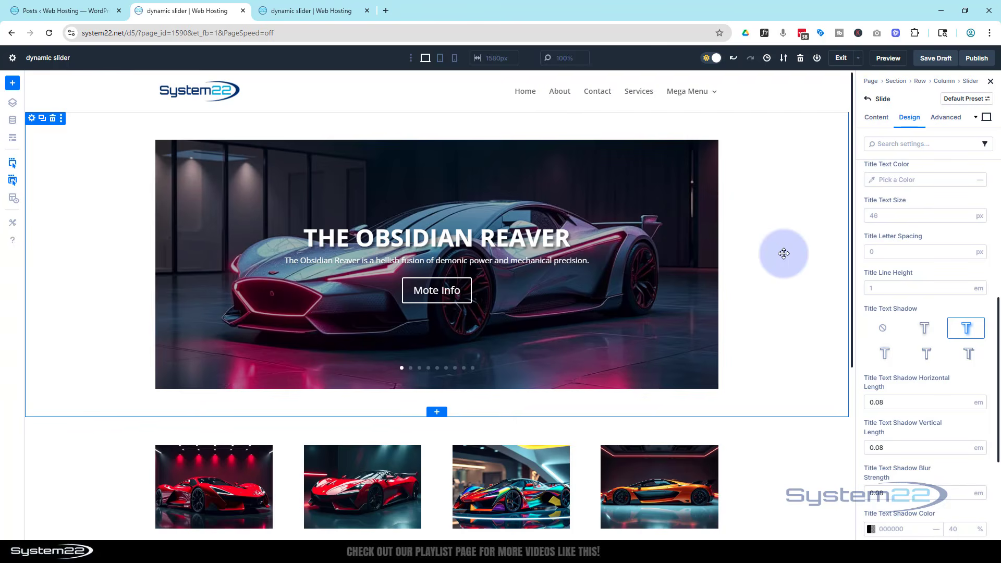
Turn on automatic animation for the slider and set its animation speed to 5000 ms
left_click(683, 306)
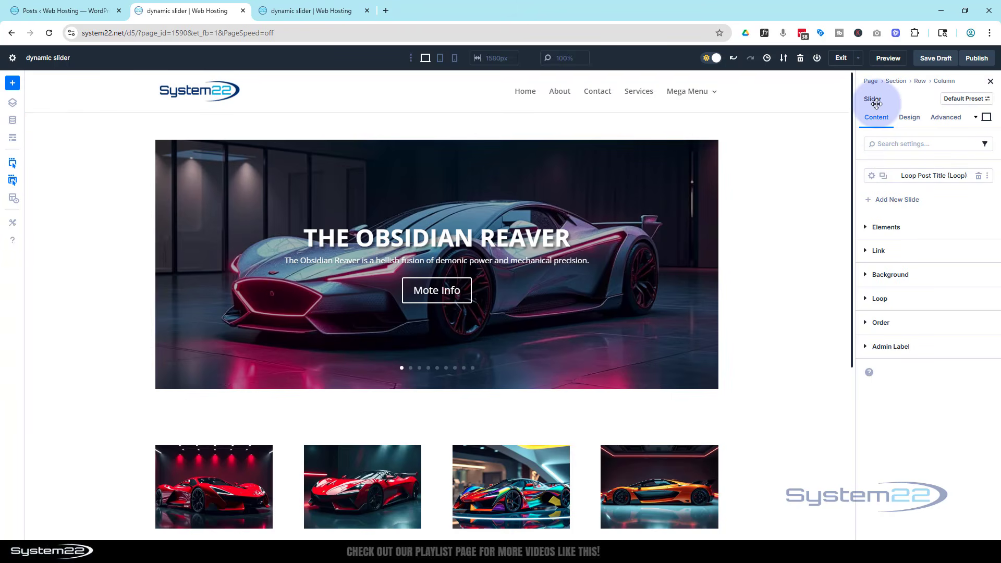
left_click(912, 119)
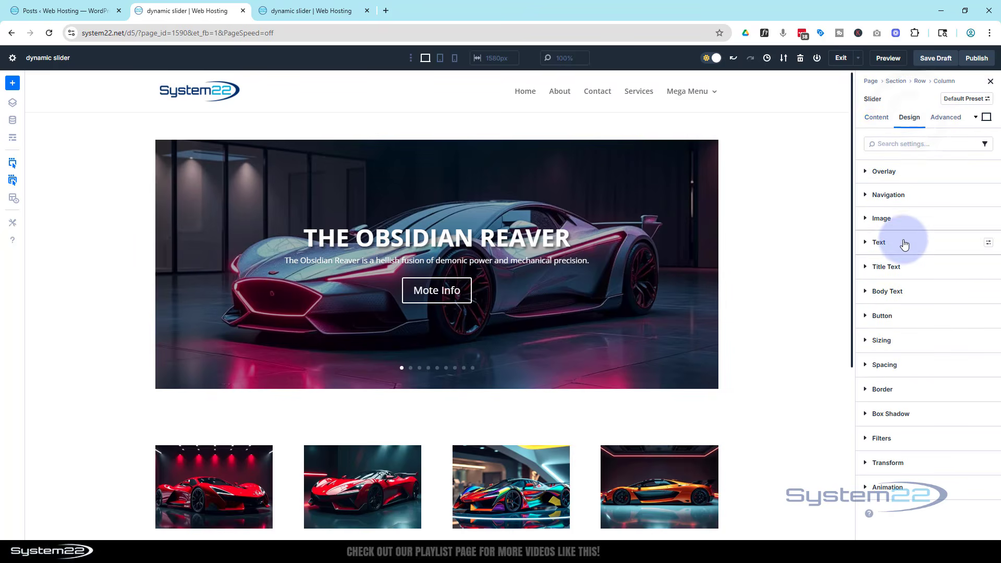
left_click(910, 490)
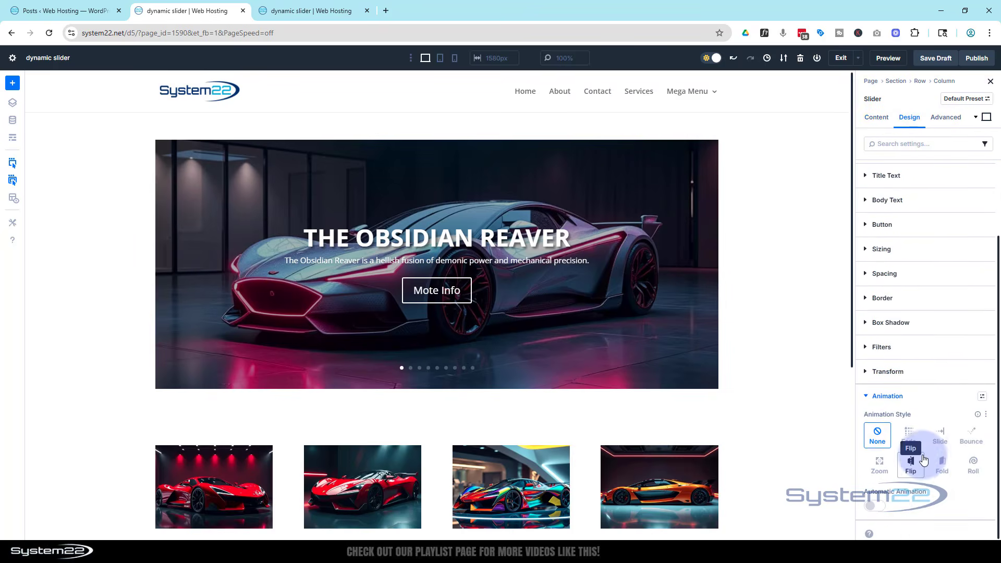
left_click(875, 505)
scroll(937, 323, "down", 1)
scroll(936, 323, "down", 1)
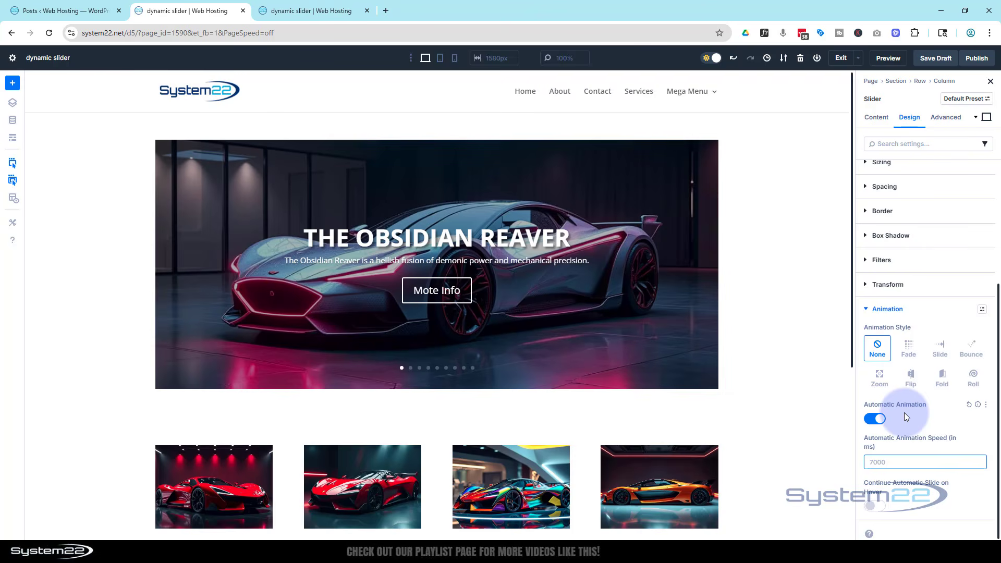
type("5000")
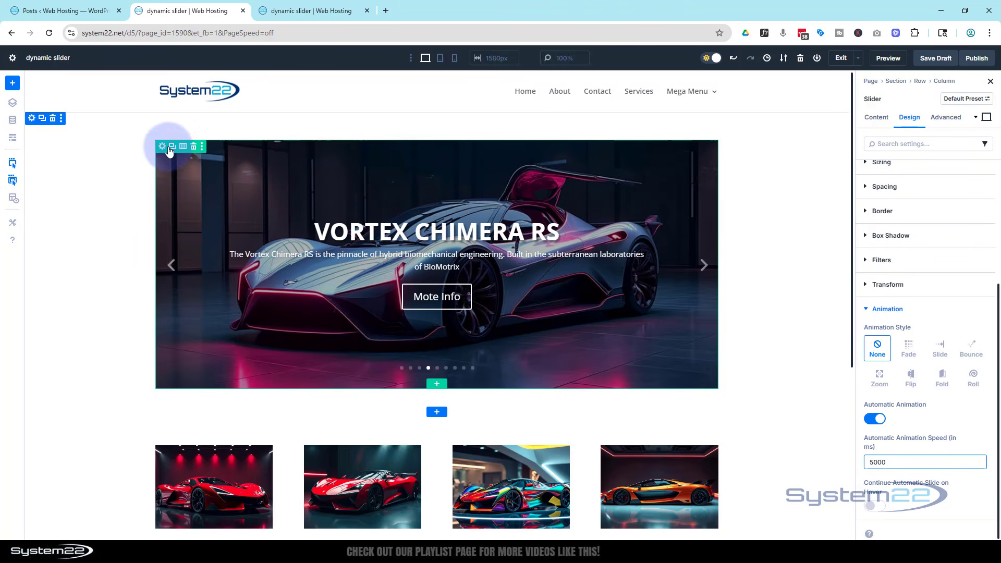
Set the width and max width of the slider's row to 100%
left_click(161, 148)
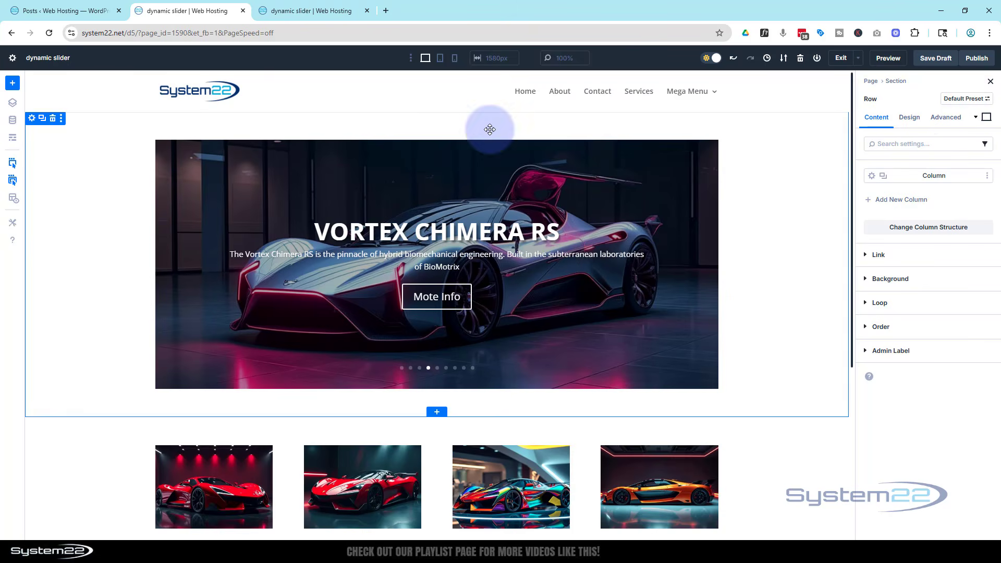
left_click(909, 117)
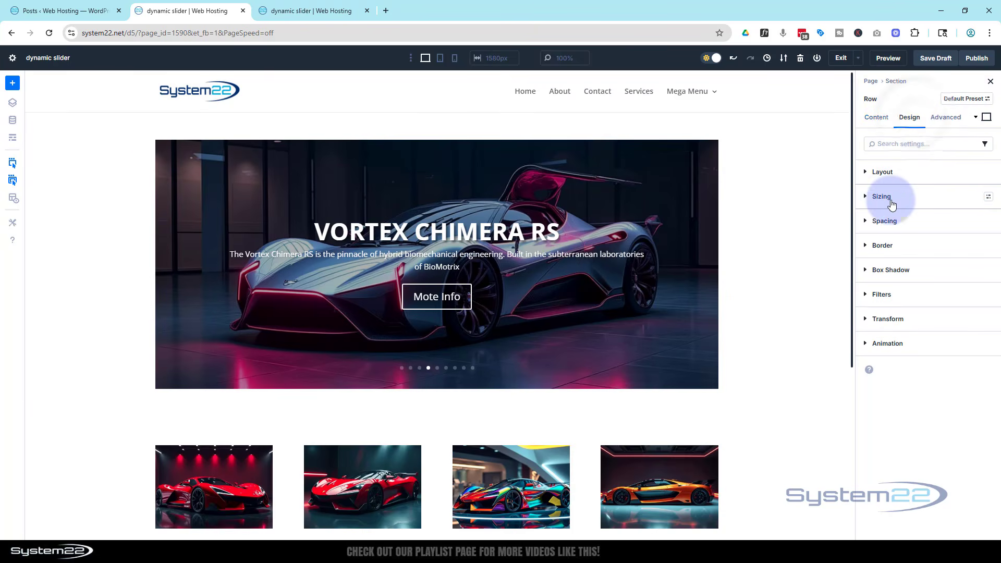
left_click(866, 196)
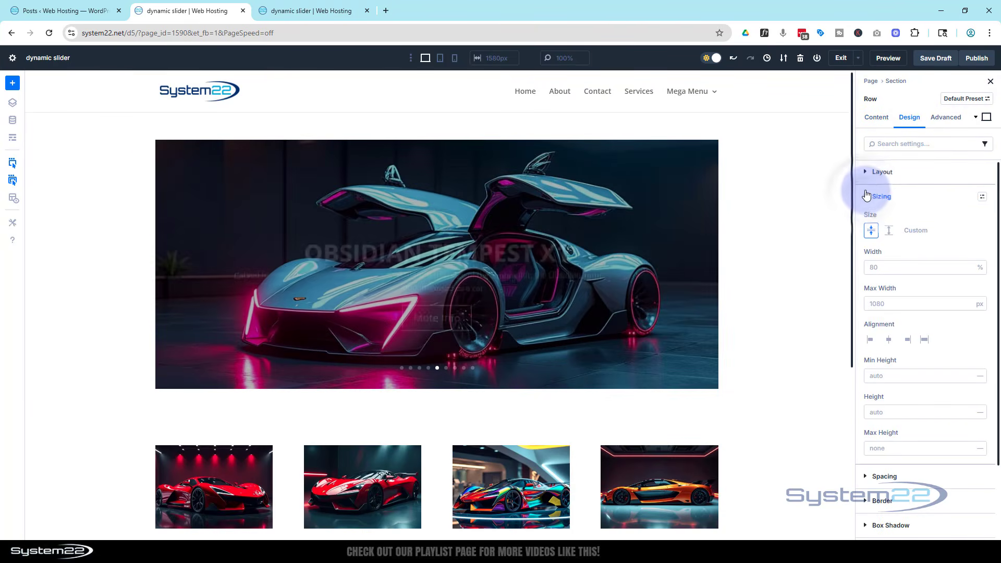
left_click(868, 265)
left_click(886, 267)
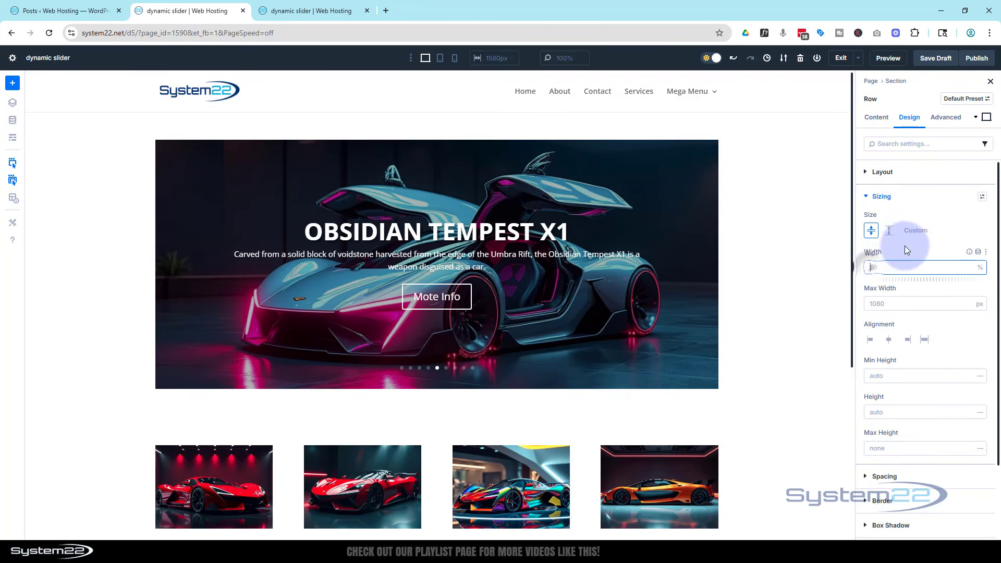
type("100")
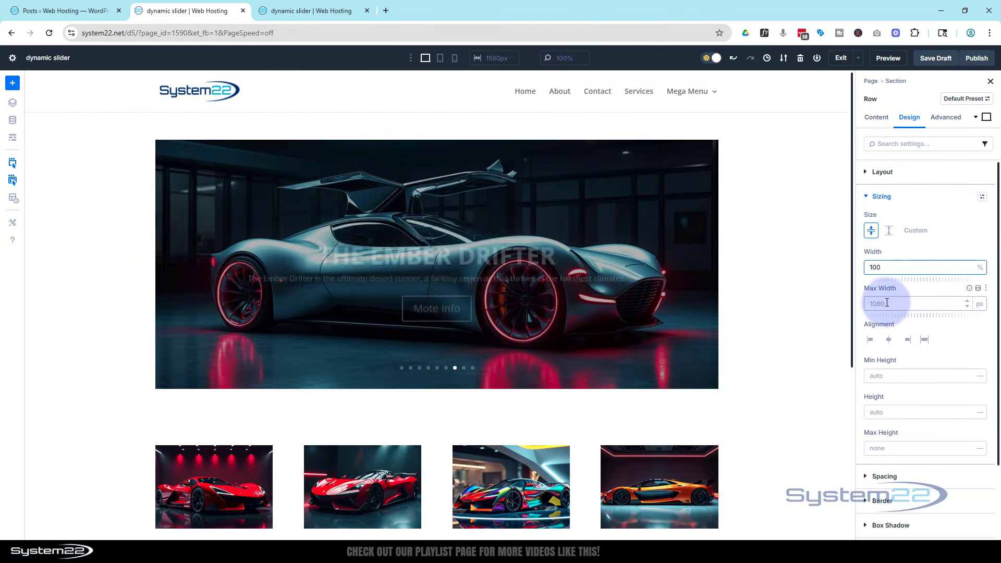
left_click(886, 303)
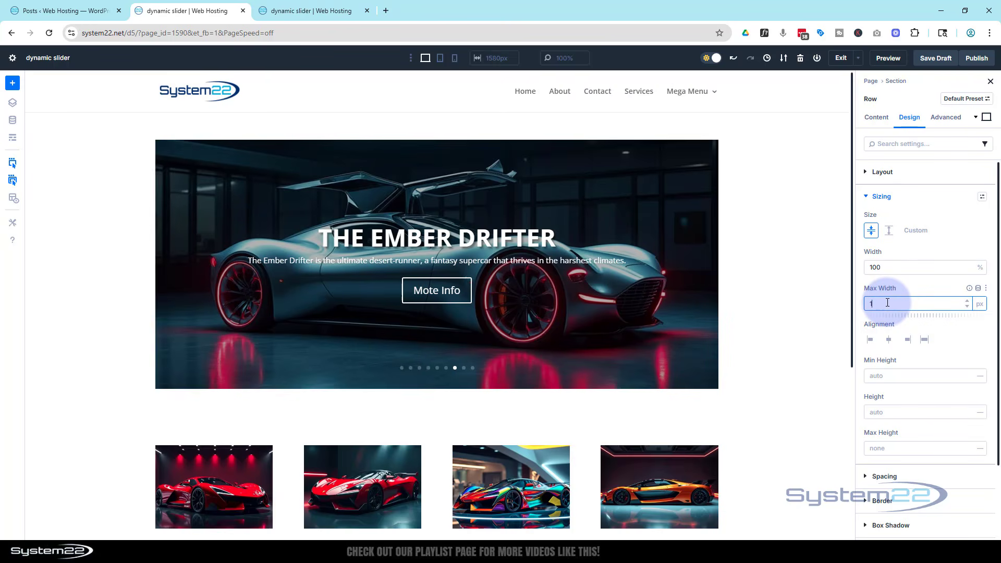
type("%")
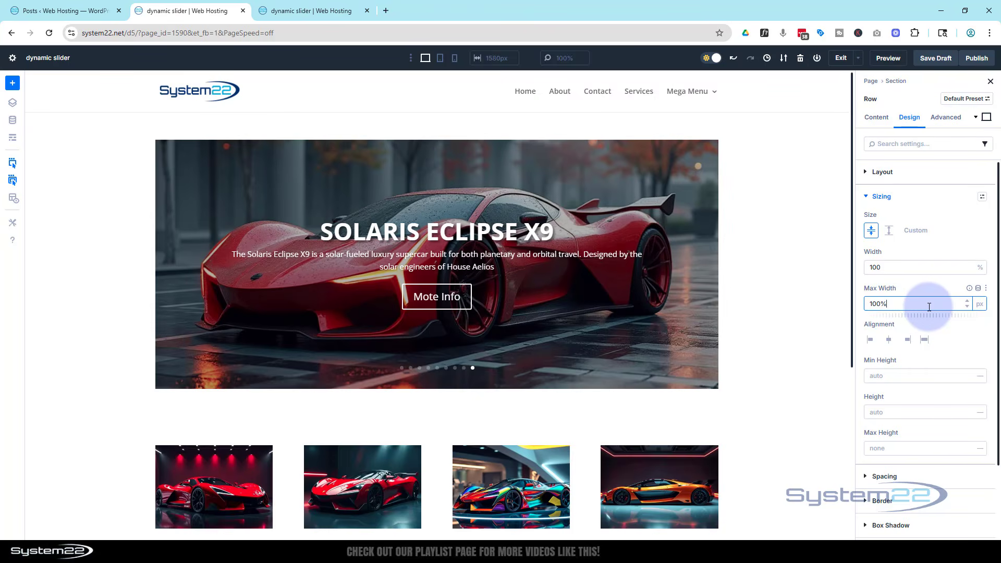
key("Return")
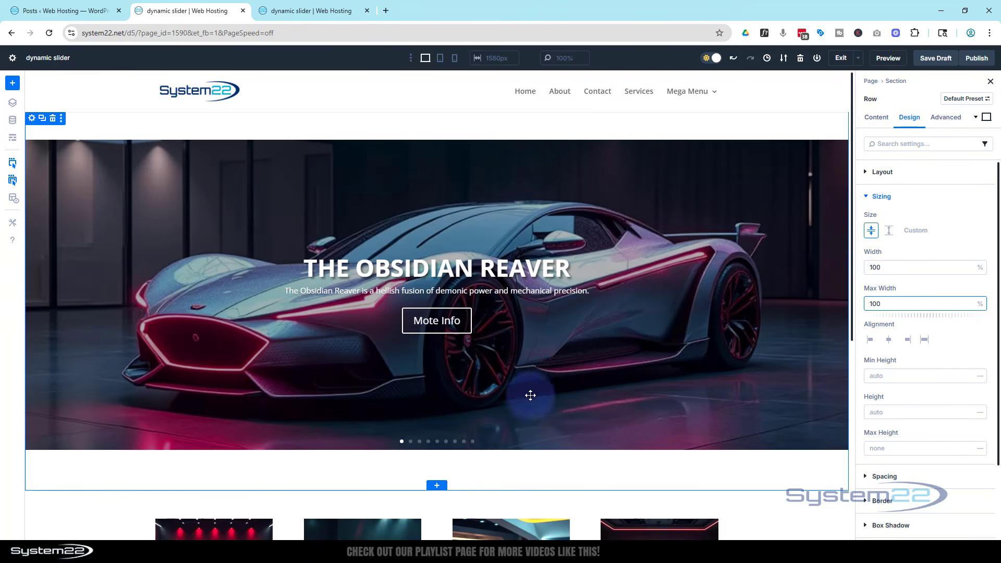
Set the top and bottom padding of the slider's section to 0 px
left_click(31, 120)
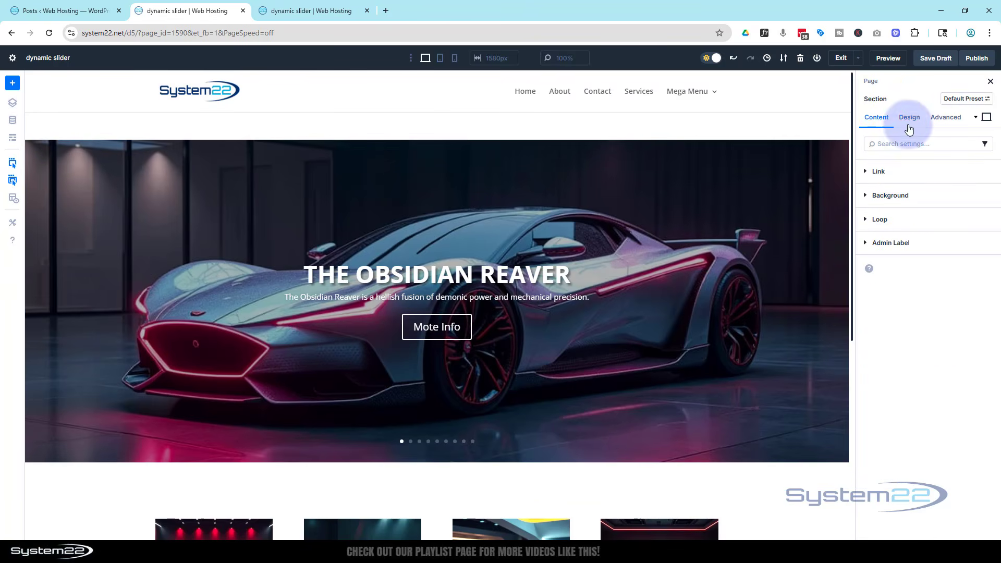
left_click(909, 117)
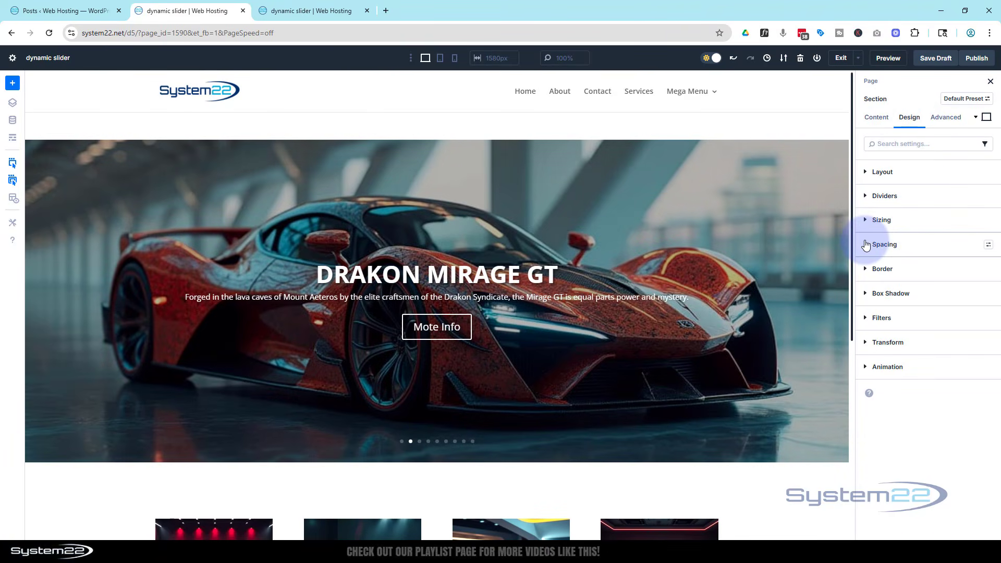
left_click(866, 243)
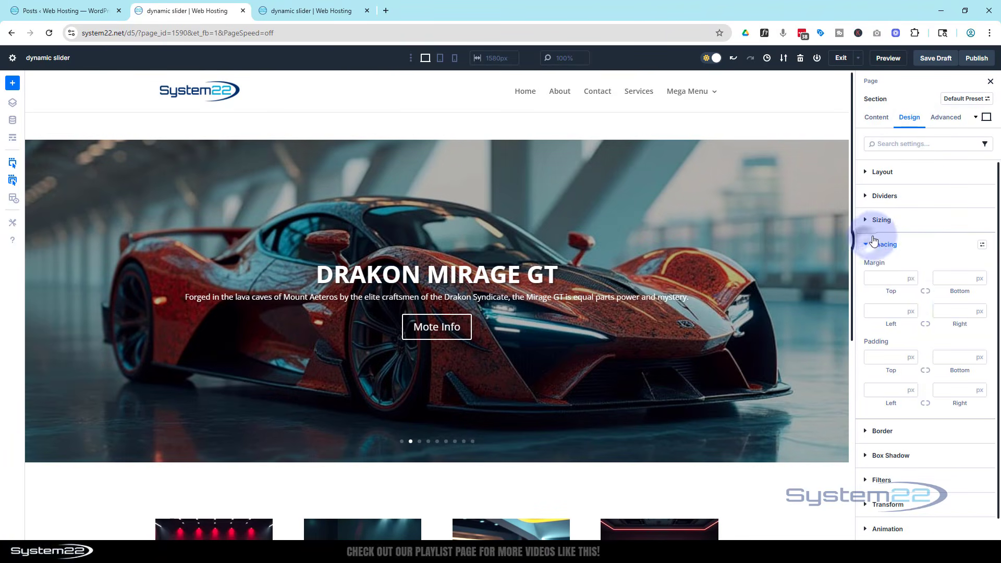
left_click(873, 361)
type("0")
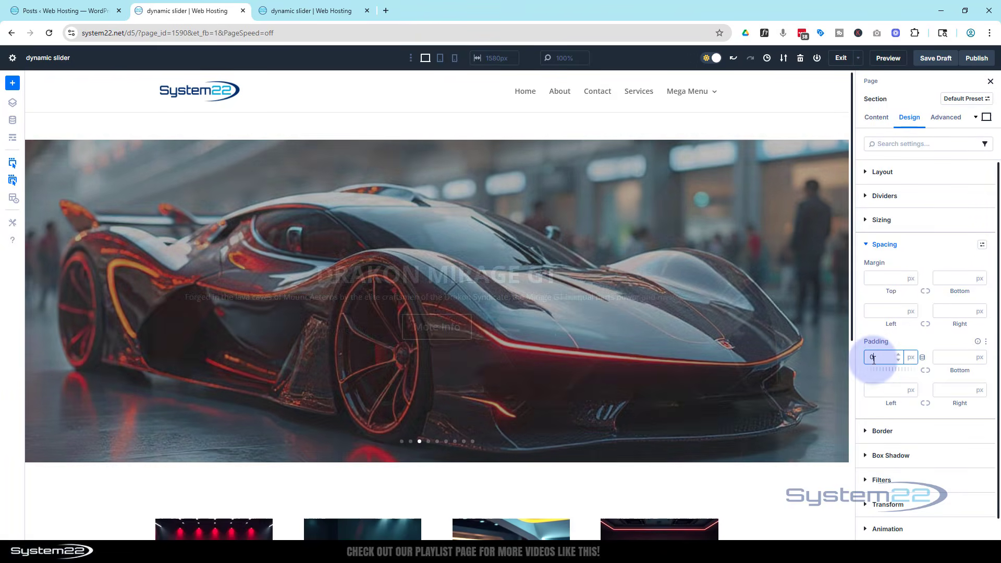
left_click(925, 370)
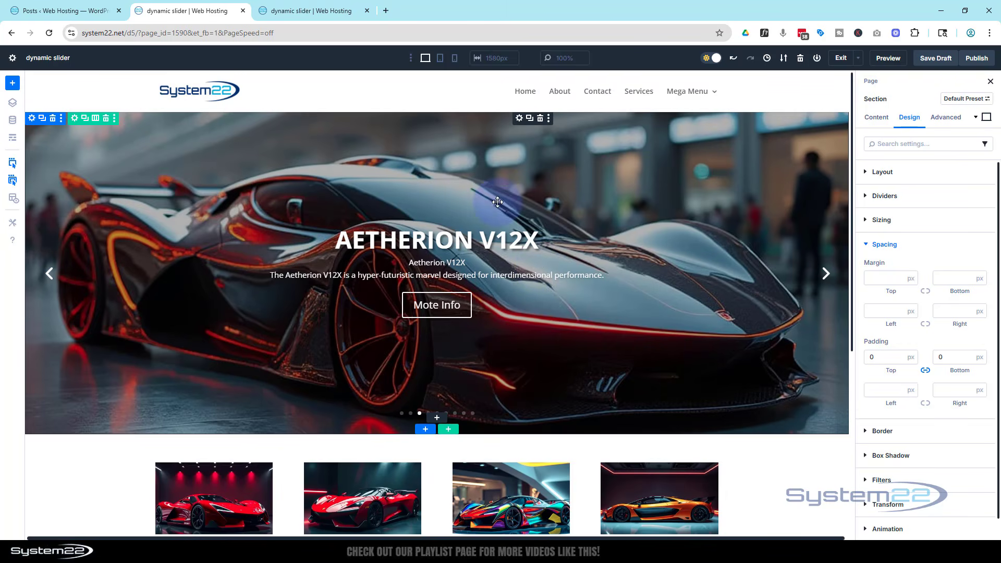
Set the slider's minimum height to 100 vh in its sizing settings
left_click(519, 119)
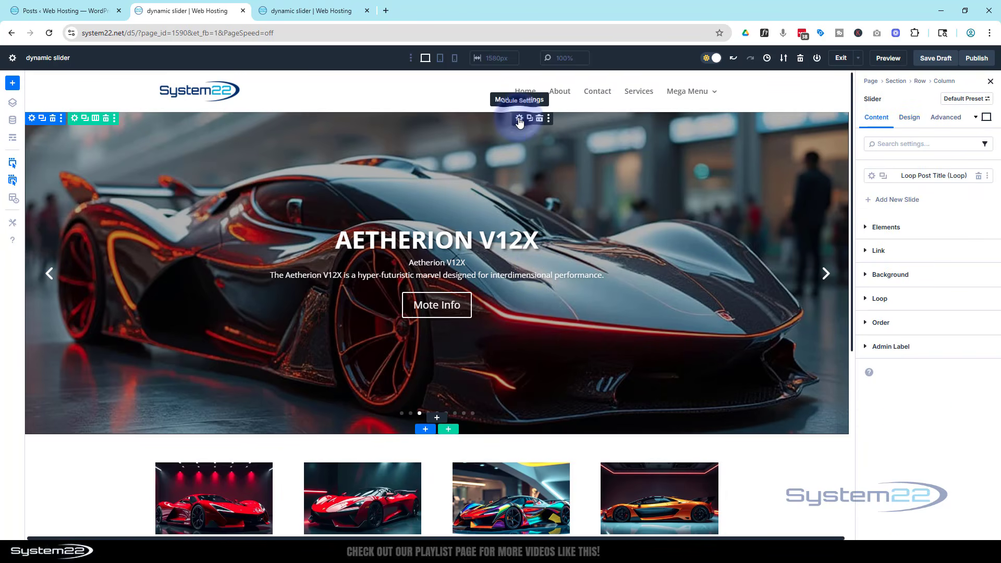
left_click(910, 119)
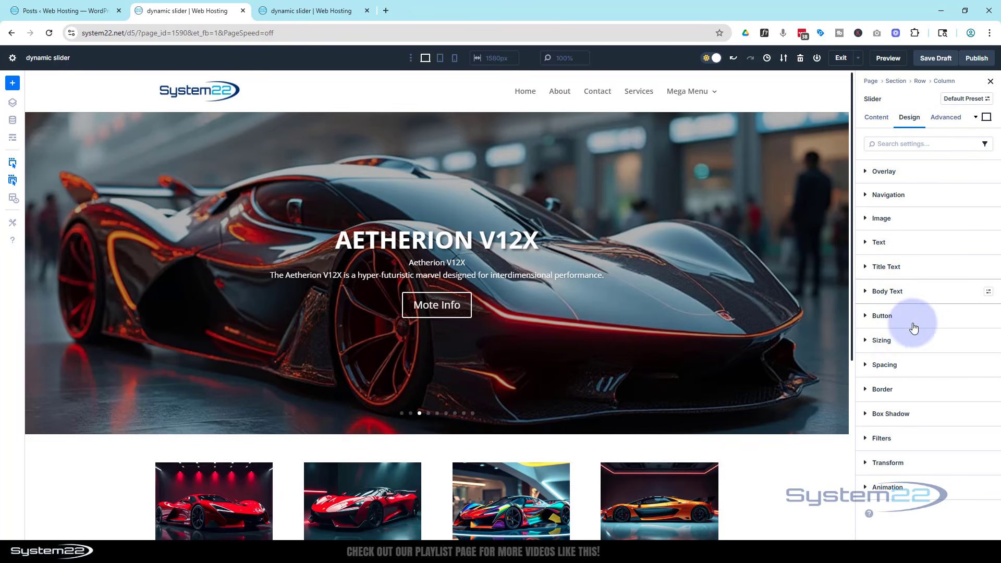
left_click(865, 345)
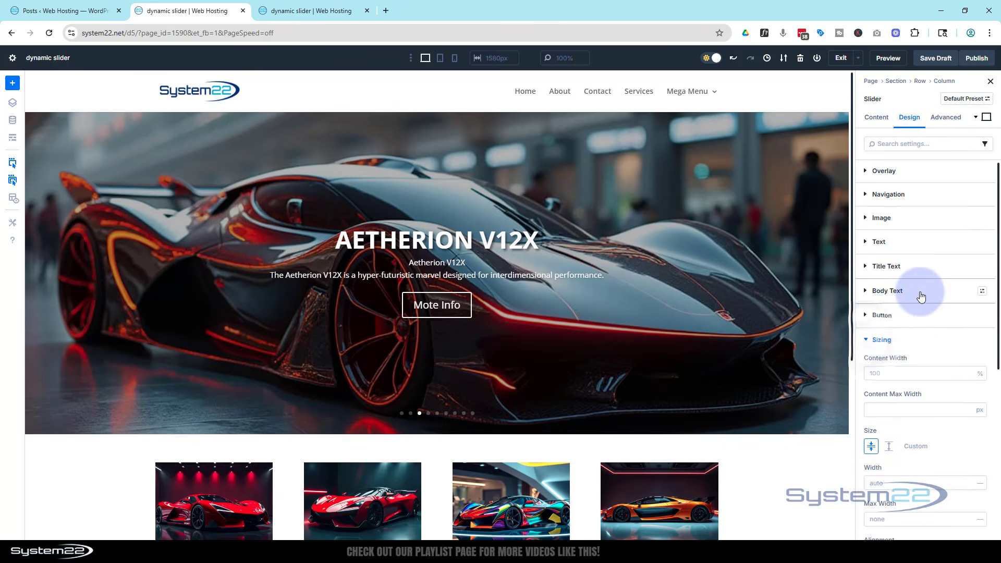
scroll(930, 283, "down", 5)
scroll(931, 283, "down", 2)
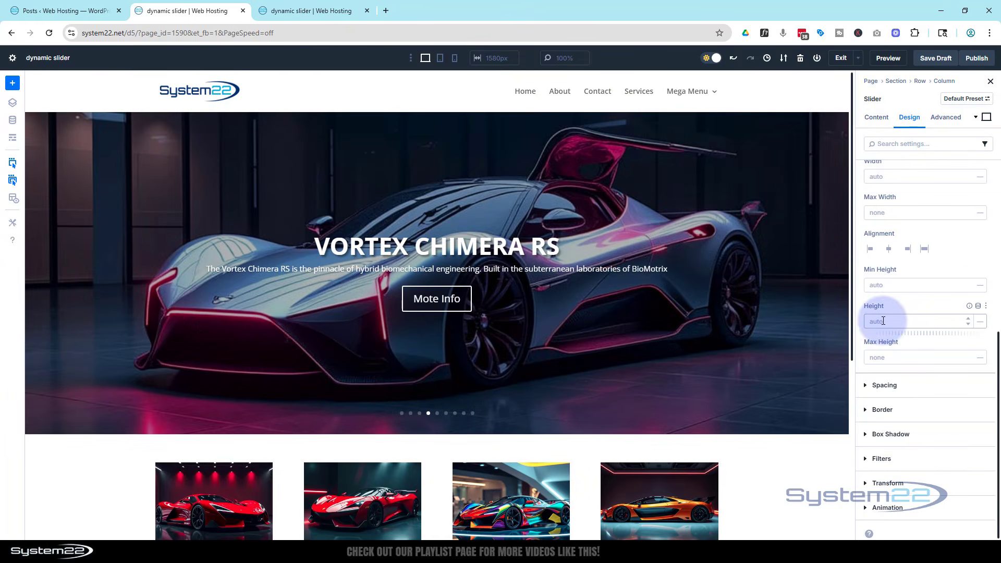
left_click(870, 285)
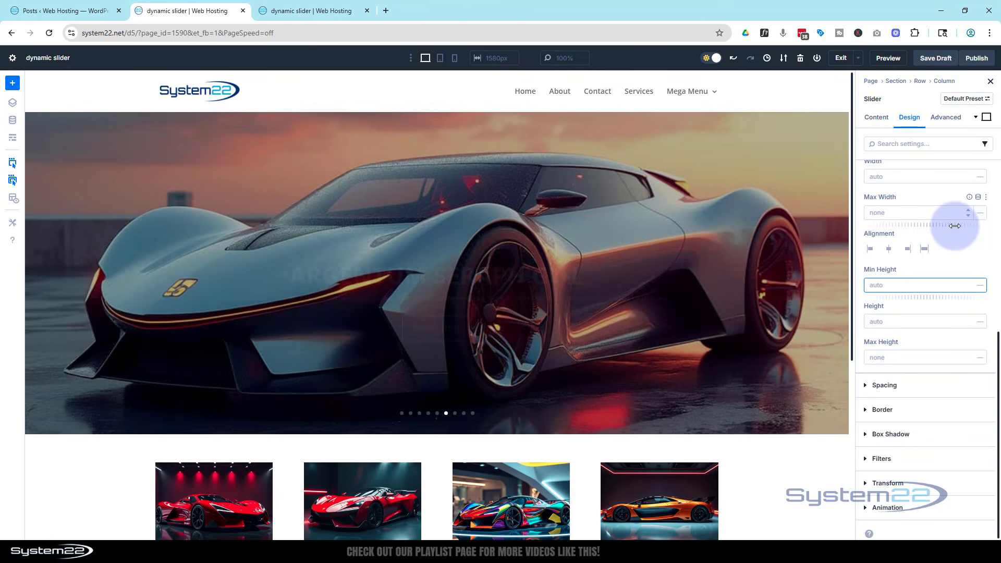
type("100")
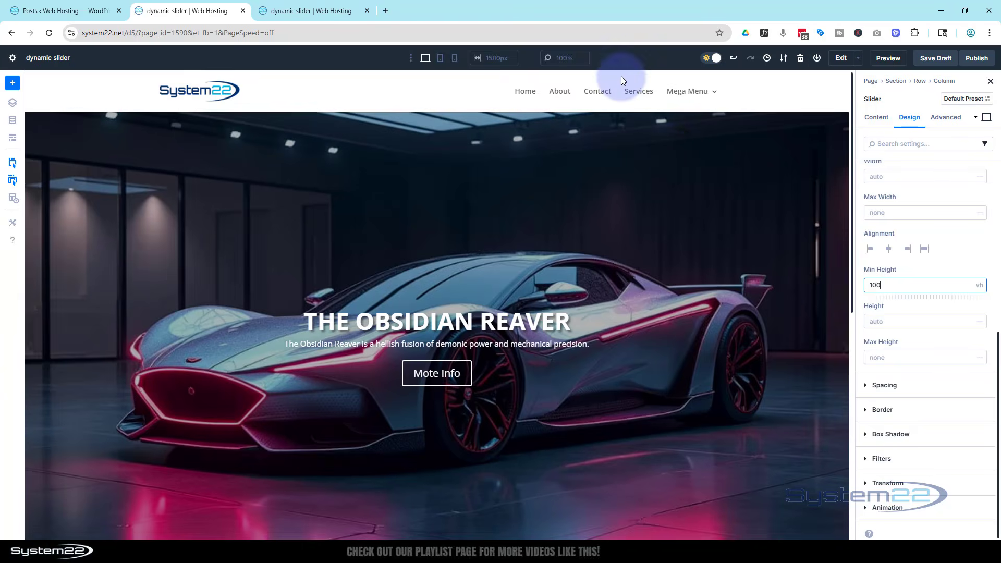
left_click(625, 322)
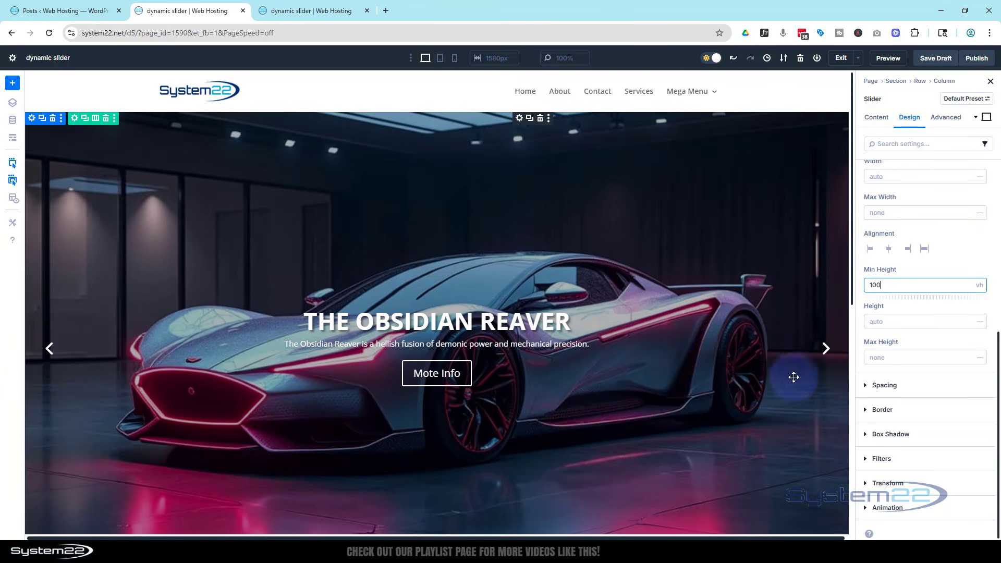
Reduce the slider's minimum height to 92 vh
left_click(883, 307)
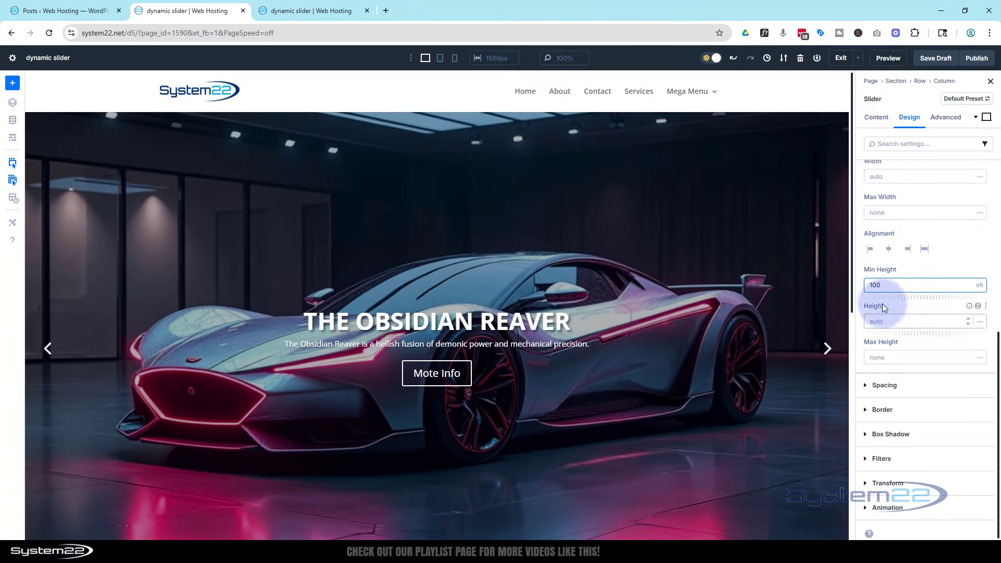
double_click(871, 284)
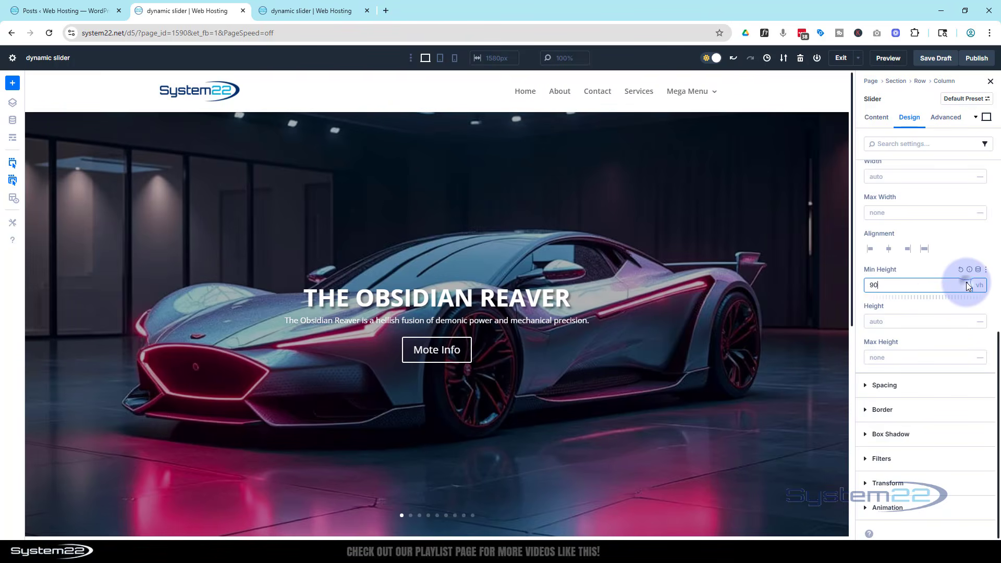
left_click(967, 282)
left_click(966, 282)
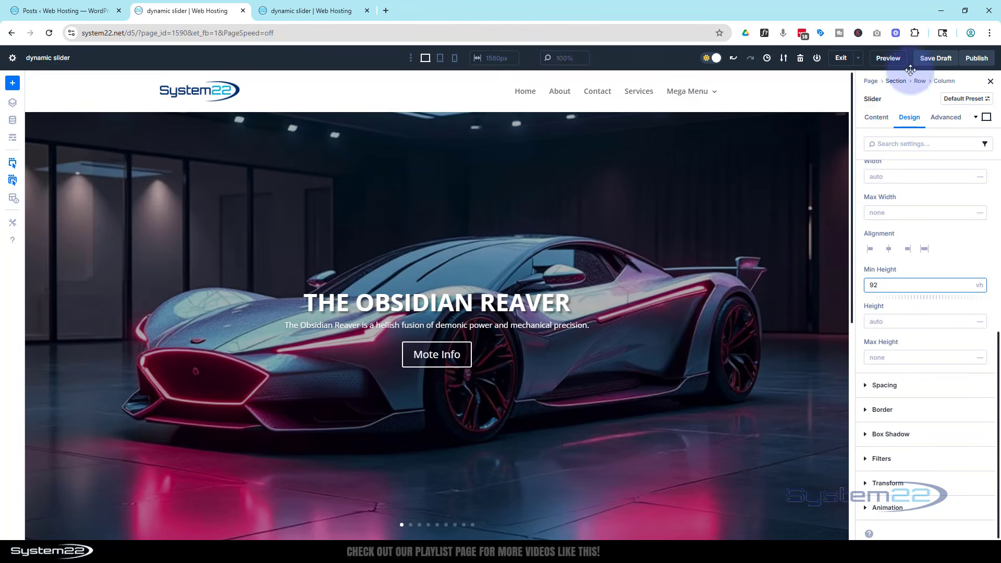
Save the page as a draft and preview it in the browser
left_click(941, 61)
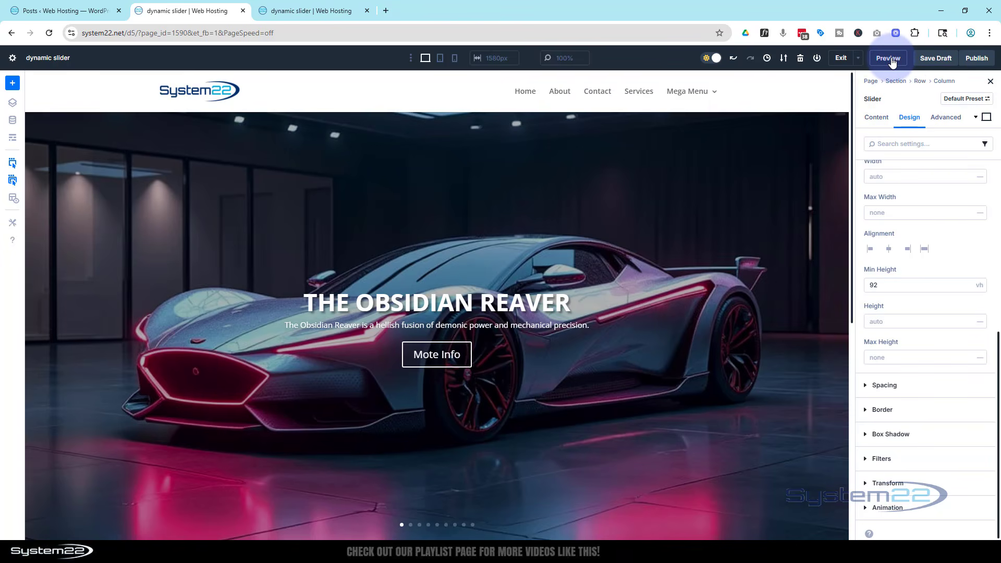
left_click(893, 61)
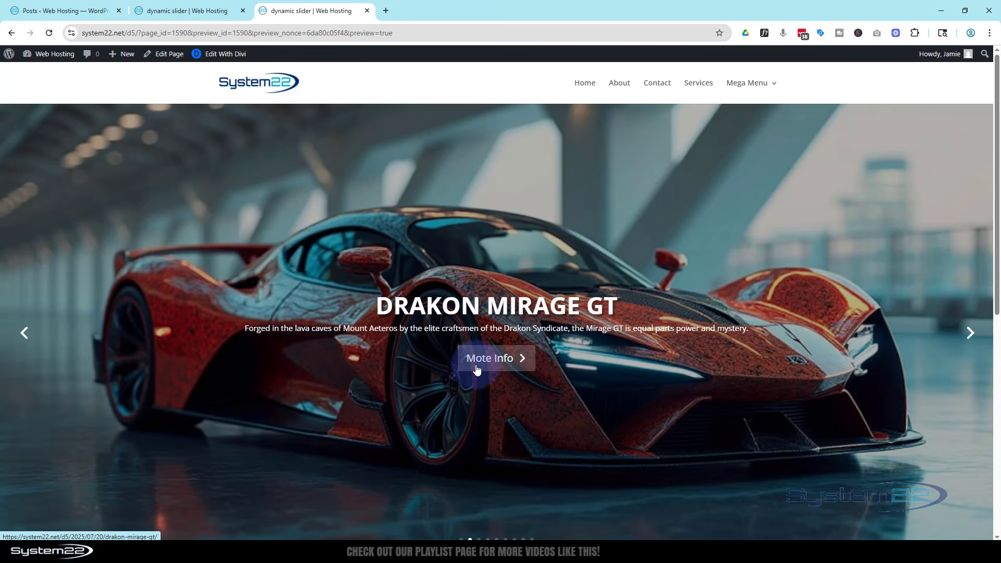
Test the slide button links for Drakon Mirage GT and The Obsidian Reaver, returning to the preview each time, and advance the slider
left_click(501, 359)
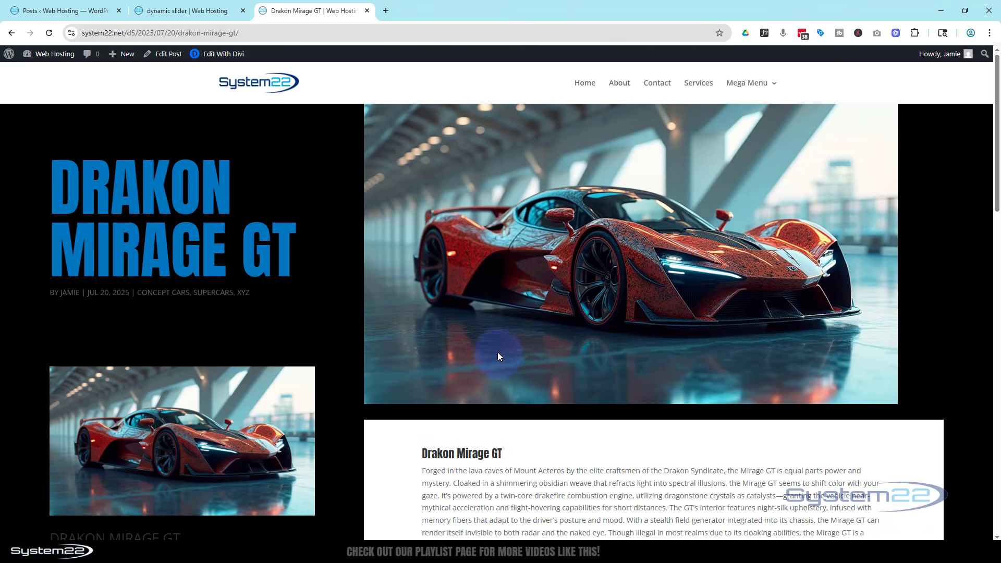
scroll(499, 352, "down", 3)
scroll(499, 349, "up", 3)
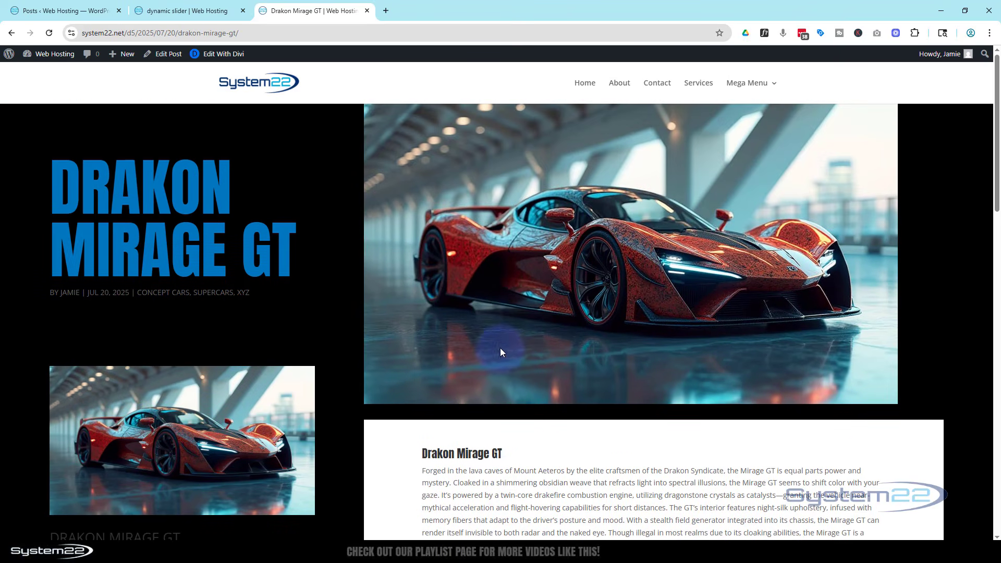
left_click(11, 34)
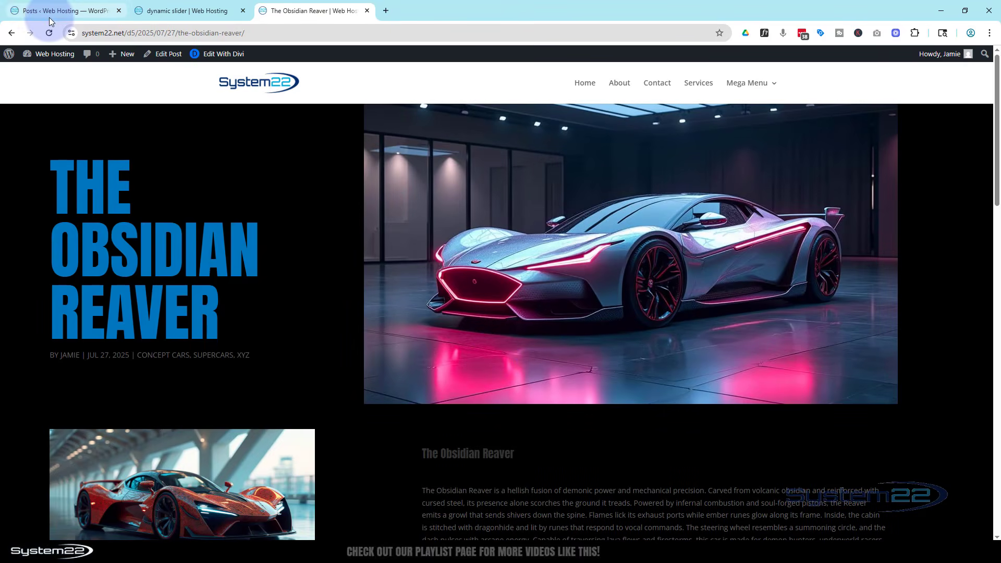
left_click(10, 34)
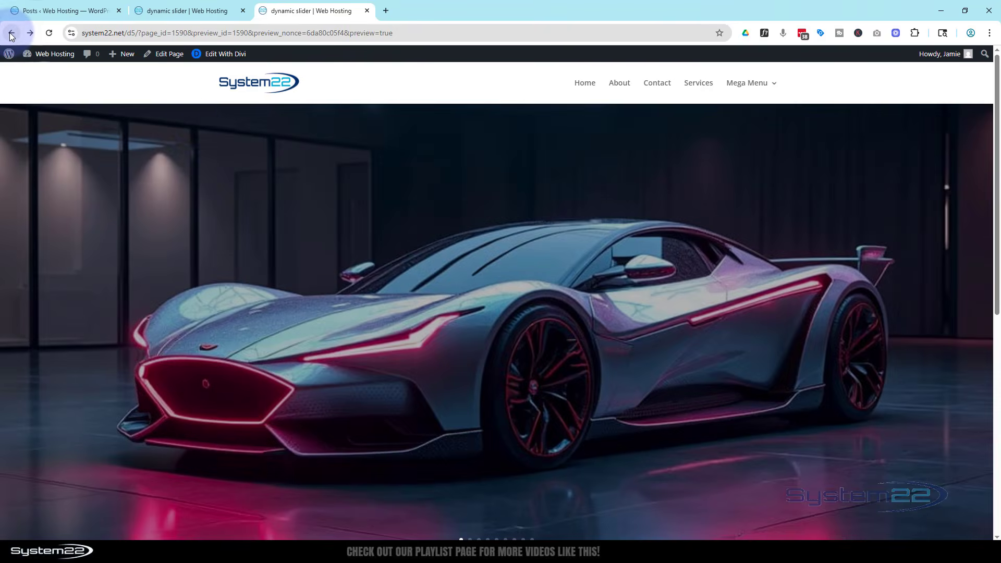
left_click(956, 332)
left_click(970, 334)
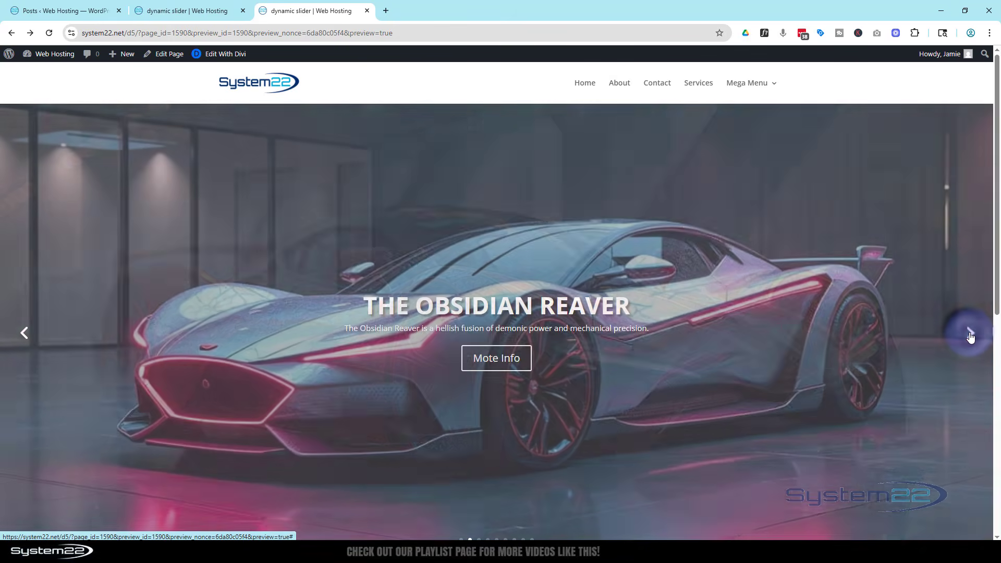
Advance the previewed slider to Aetherion V12X, test its button link, and close the preview to return to the Divi builder
left_click(970, 334)
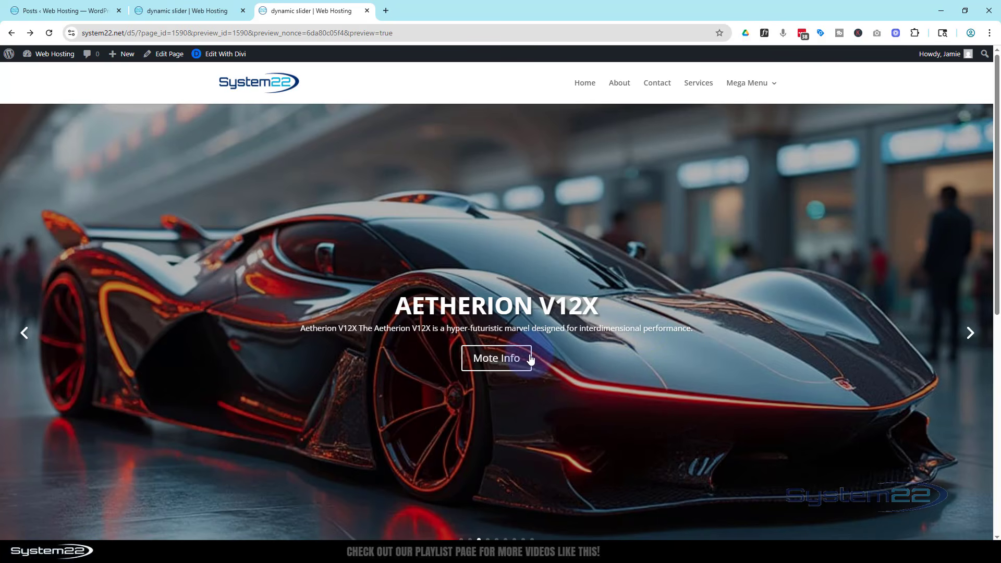
left_click(497, 365)
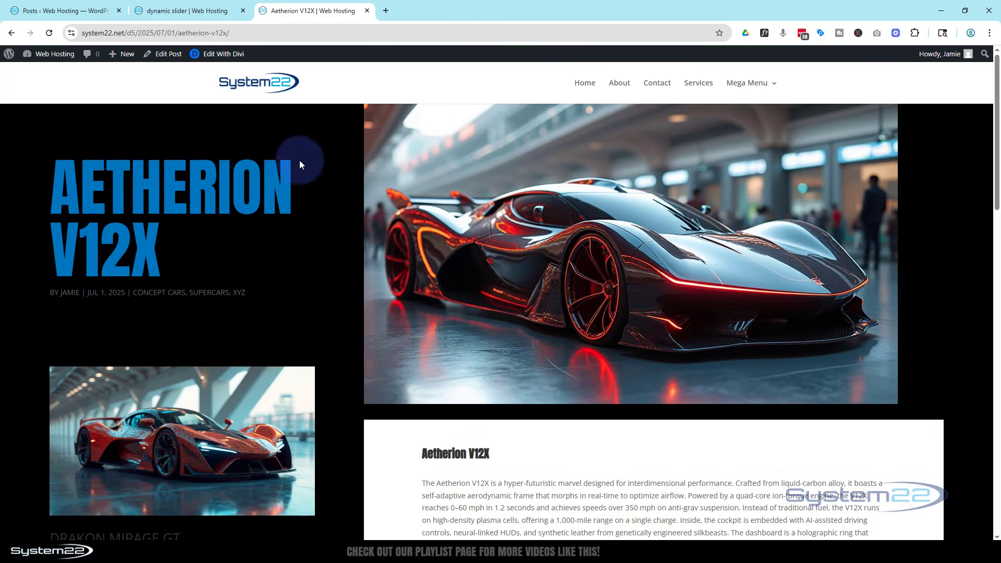
left_click(195, 11)
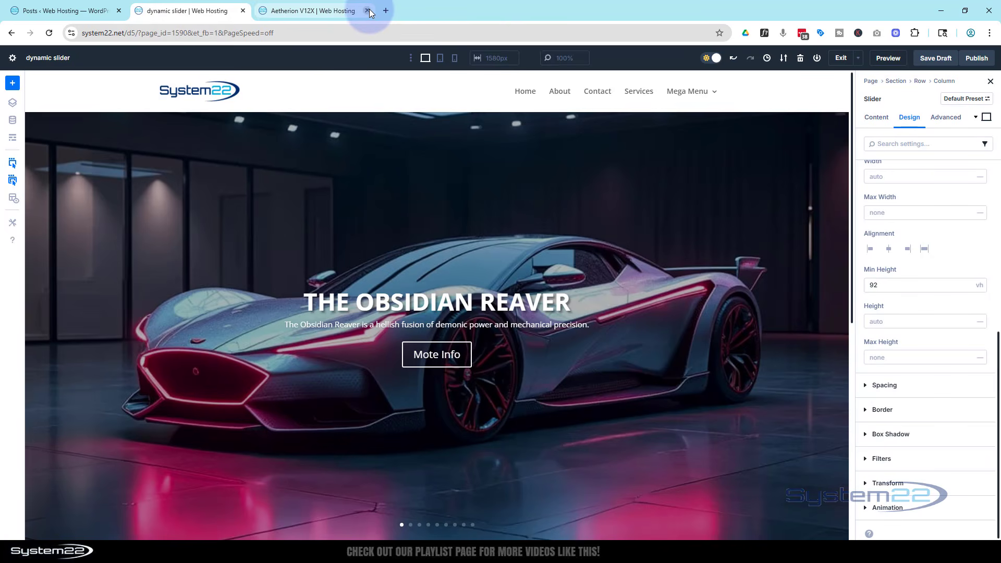
left_click(367, 10)
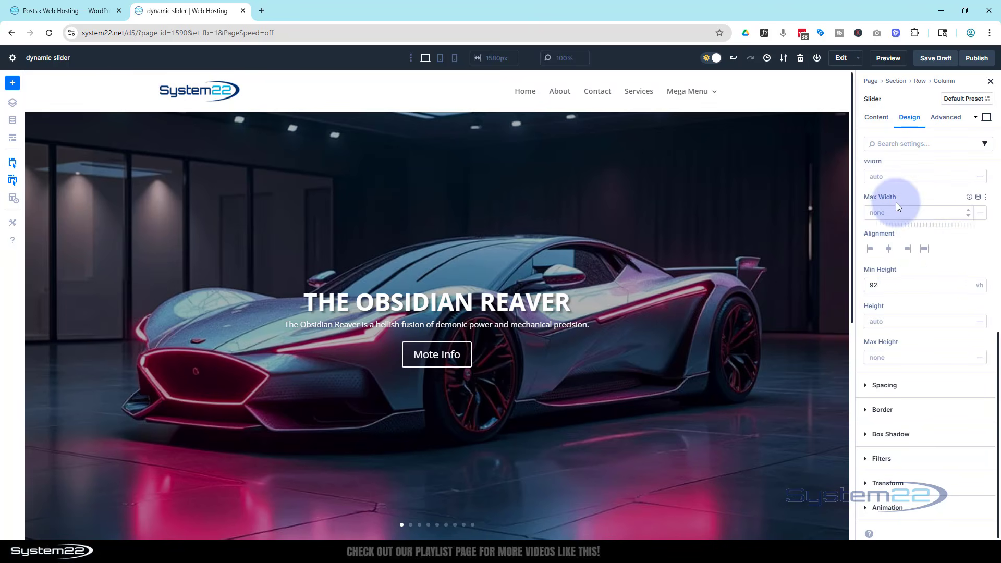
Correct the button text of the looped slide to "More Info" in its content settings
left_click(876, 117)
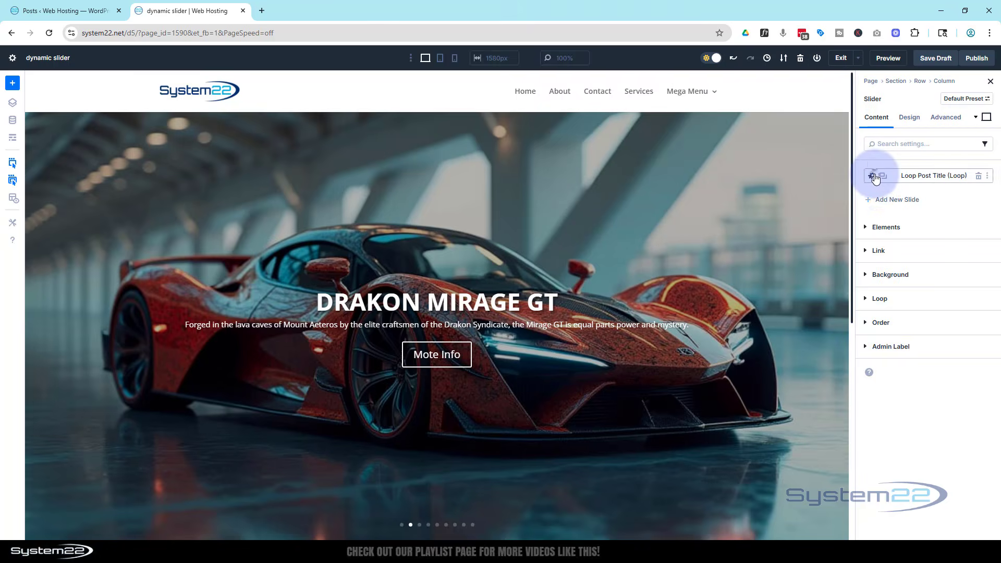
left_click(871, 176)
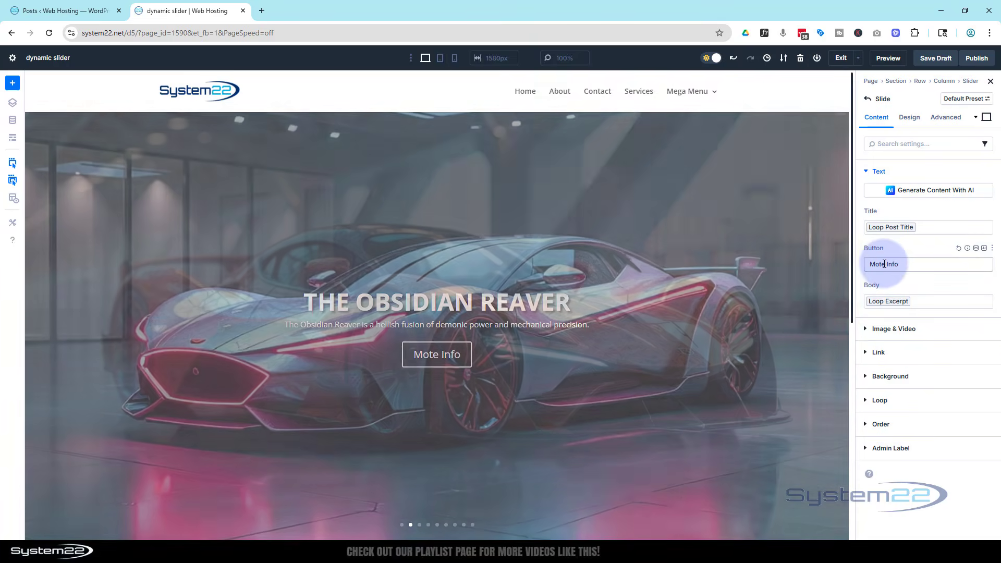
left_click(884, 264)
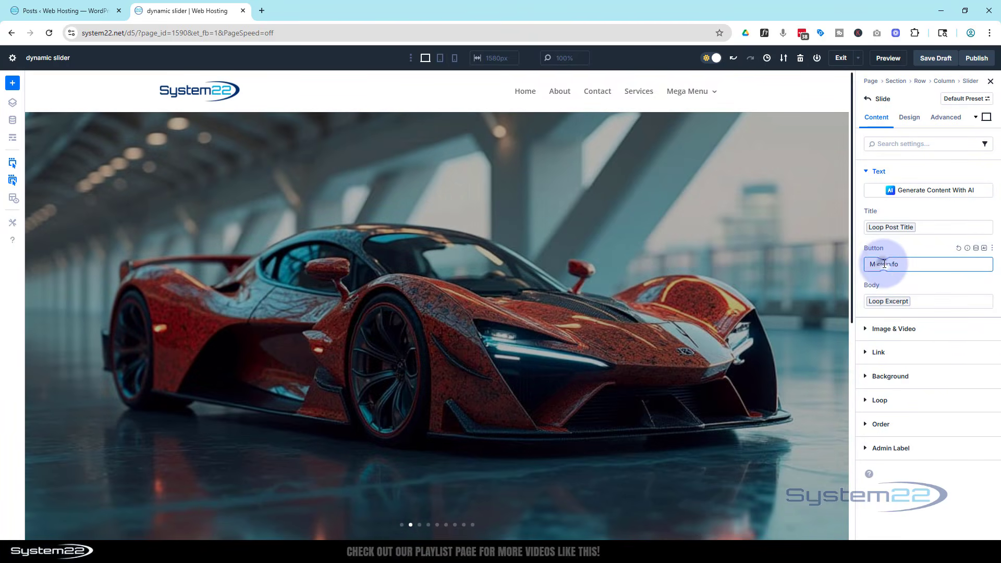
left_click_drag(883, 264, 881, 264)
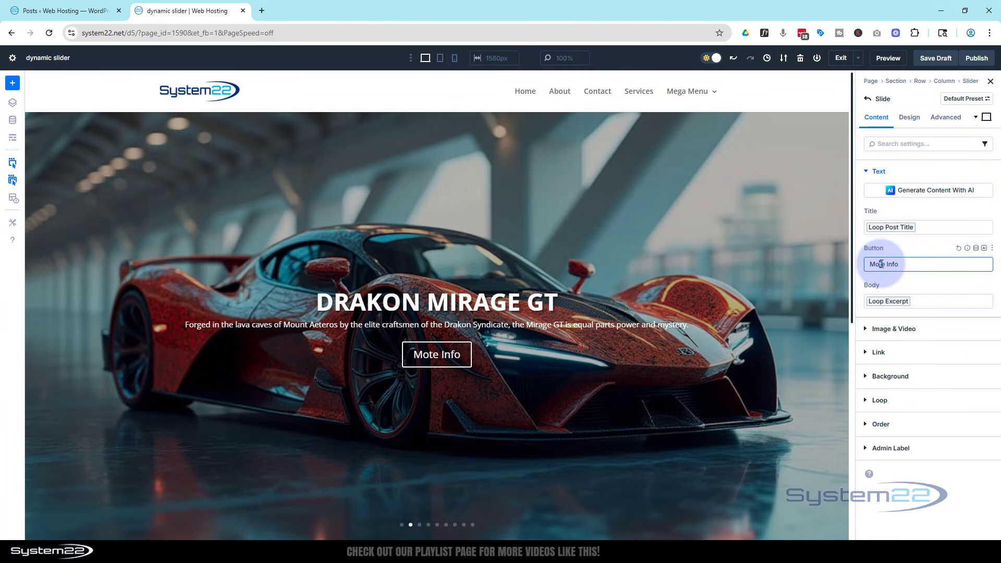
type("r")
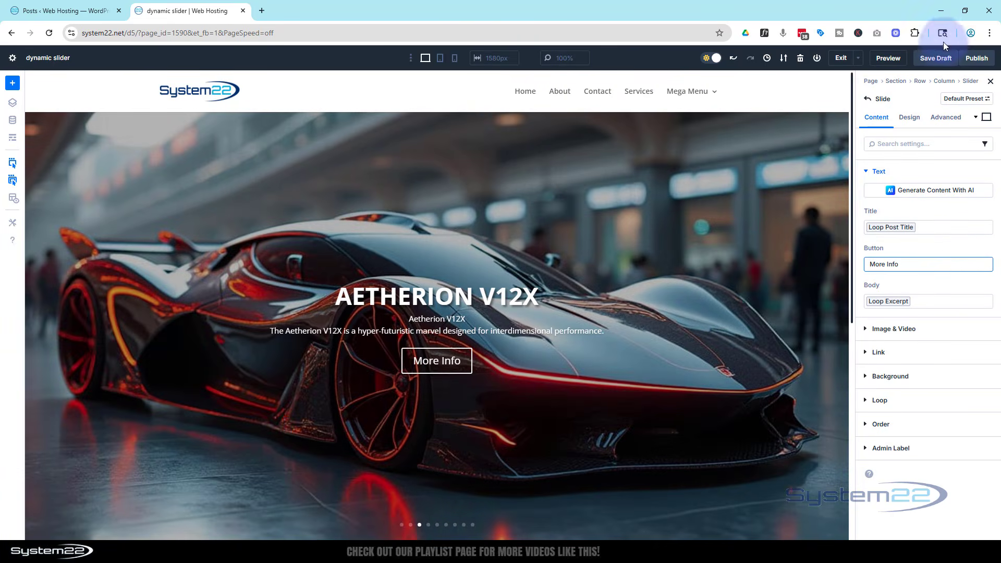
Save the draft with the corrected button text and open a fresh preview of the page
left_click(941, 58)
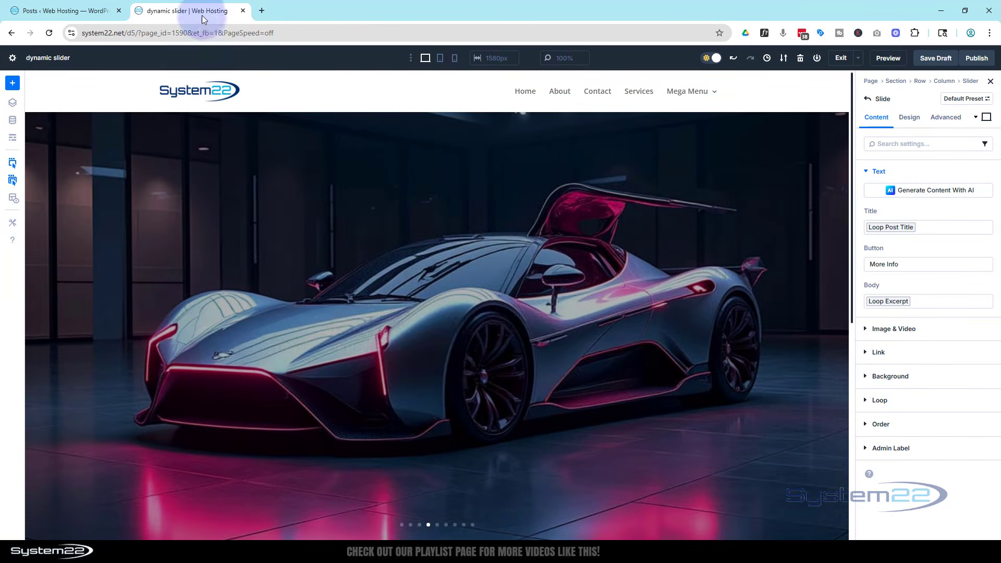
left_click(891, 58)
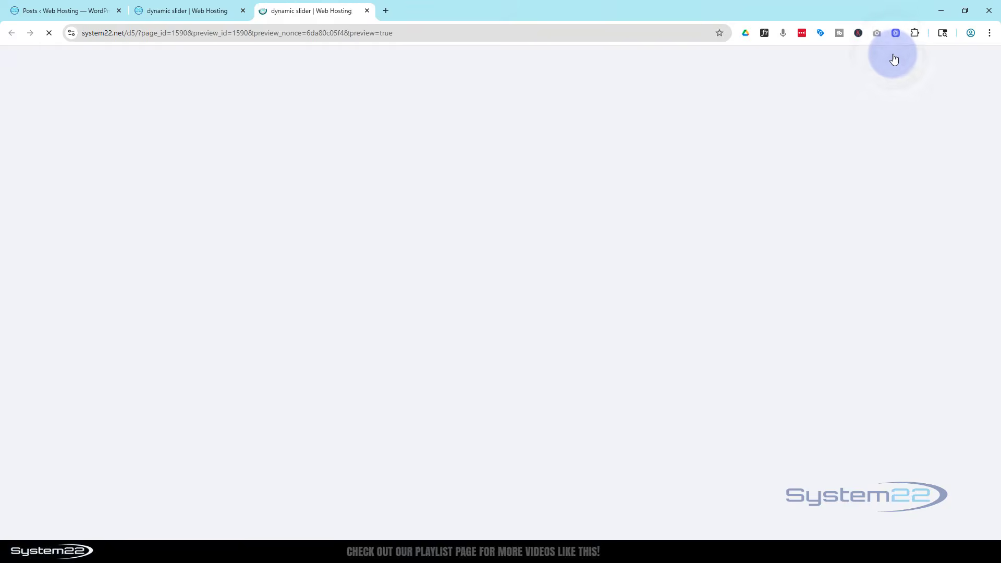